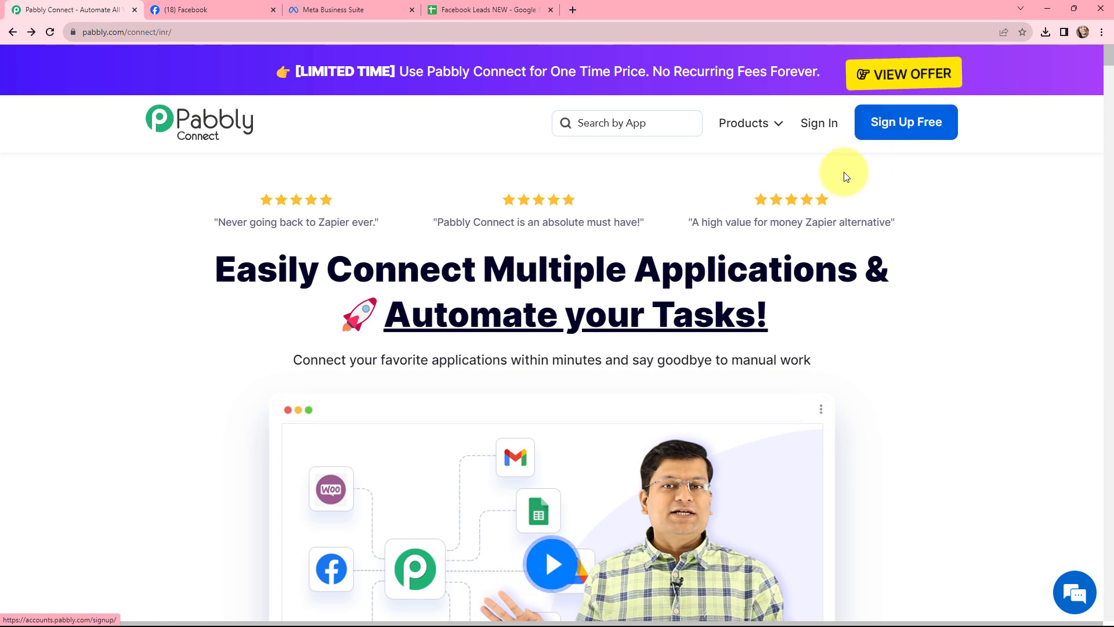
Sign in to Pabbly and open Pabbly Connect from the apps list
click(821, 124)
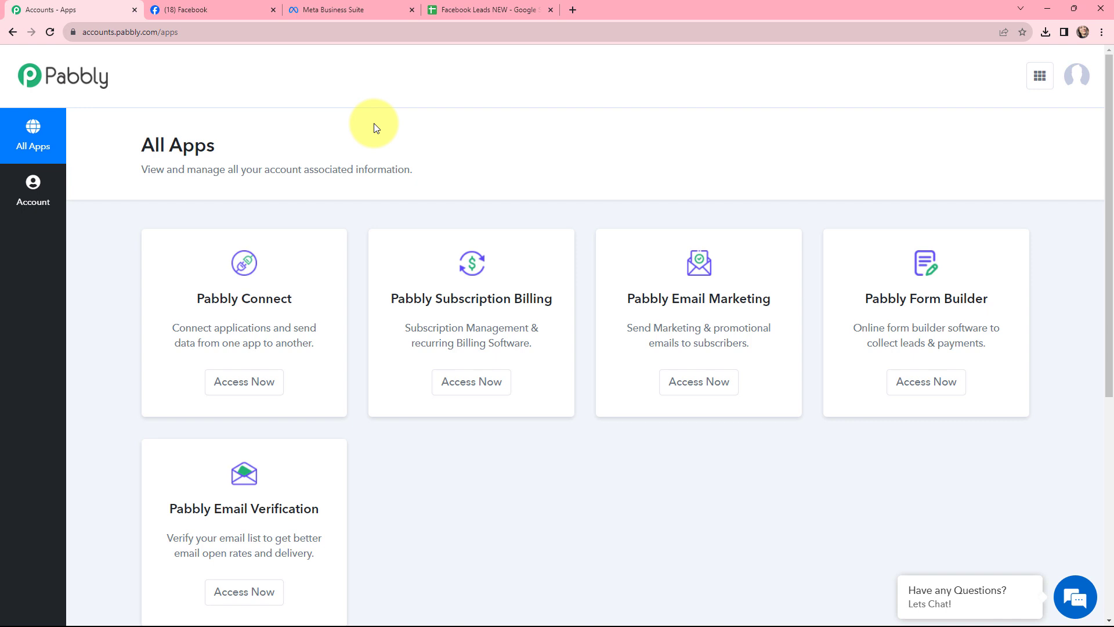
click(238, 385)
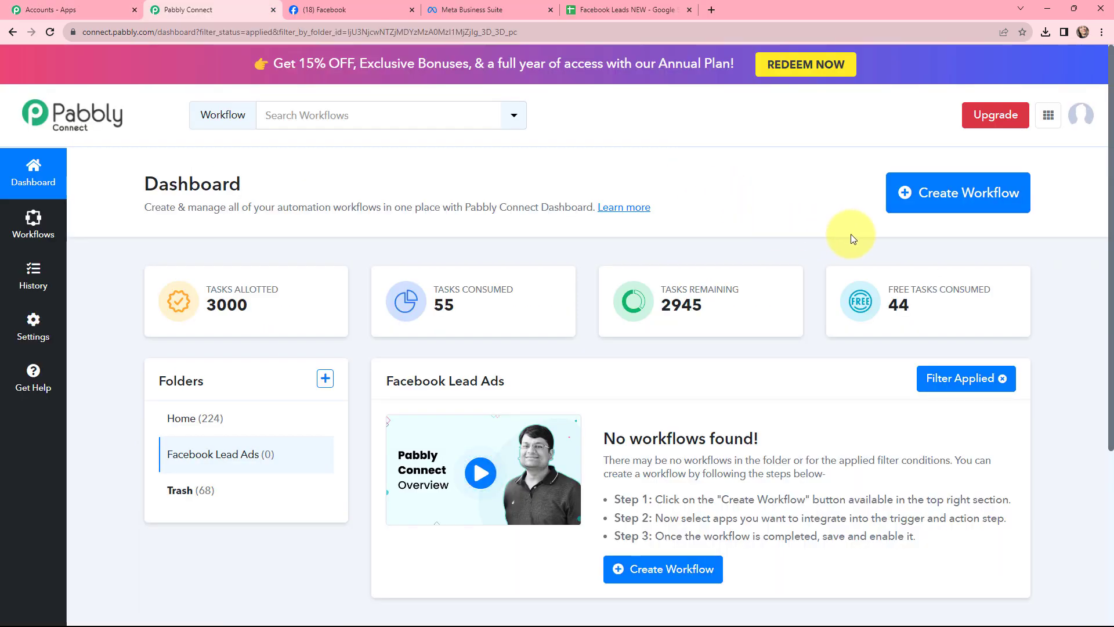
Create a workflow named 'Add Facebook Leads to Google Sheets' in the Facebook Lead Ads folder
click(930, 196)
click(510, 294)
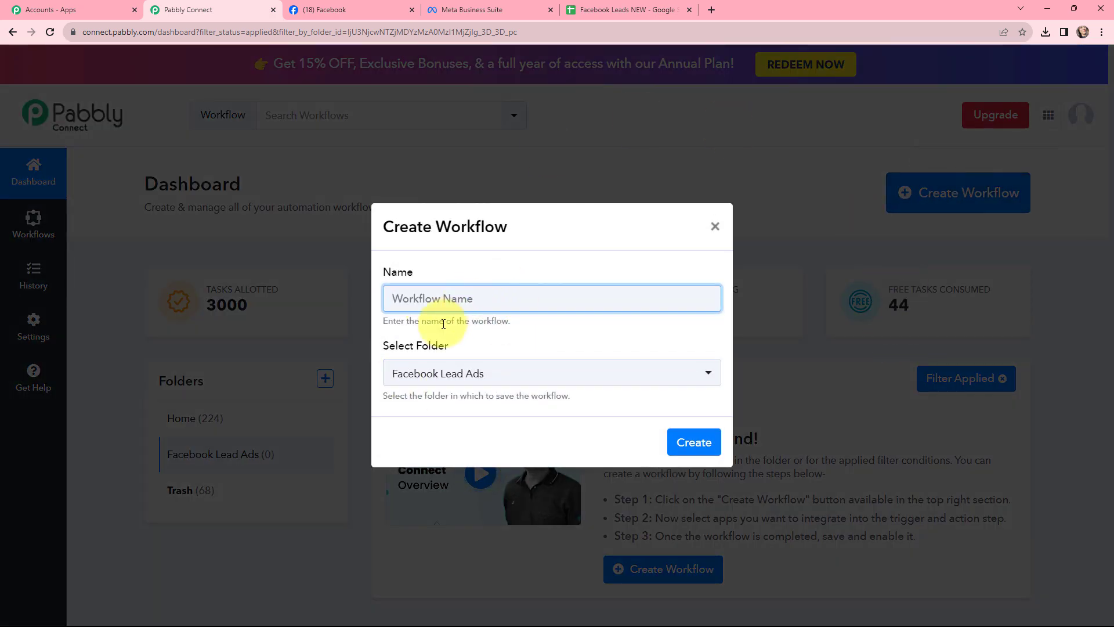
text(Add Facebook Leads to Google Sheets)
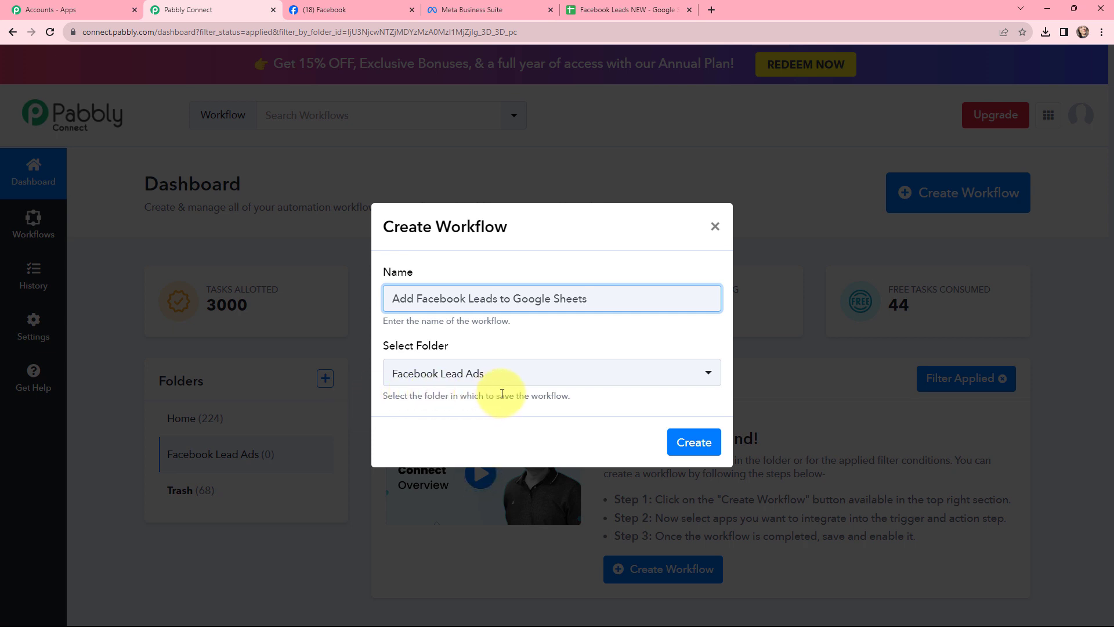
click(686, 444)
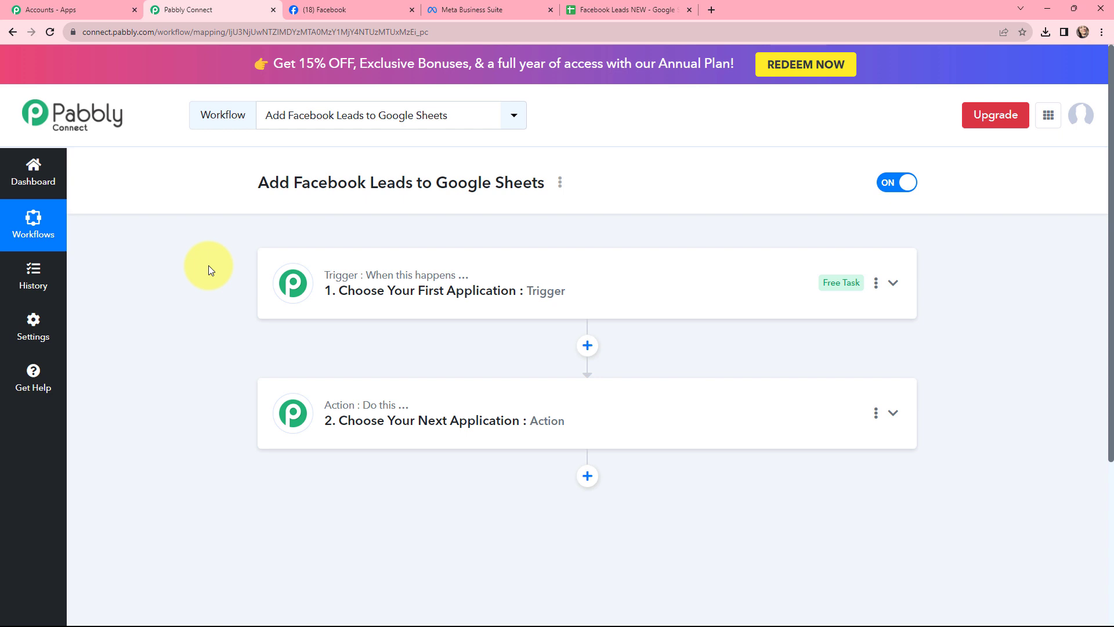
Set the trigger app to Facebook Lead Ads with the New Lead (Instant) trigger event
mouse_move(330, 276)
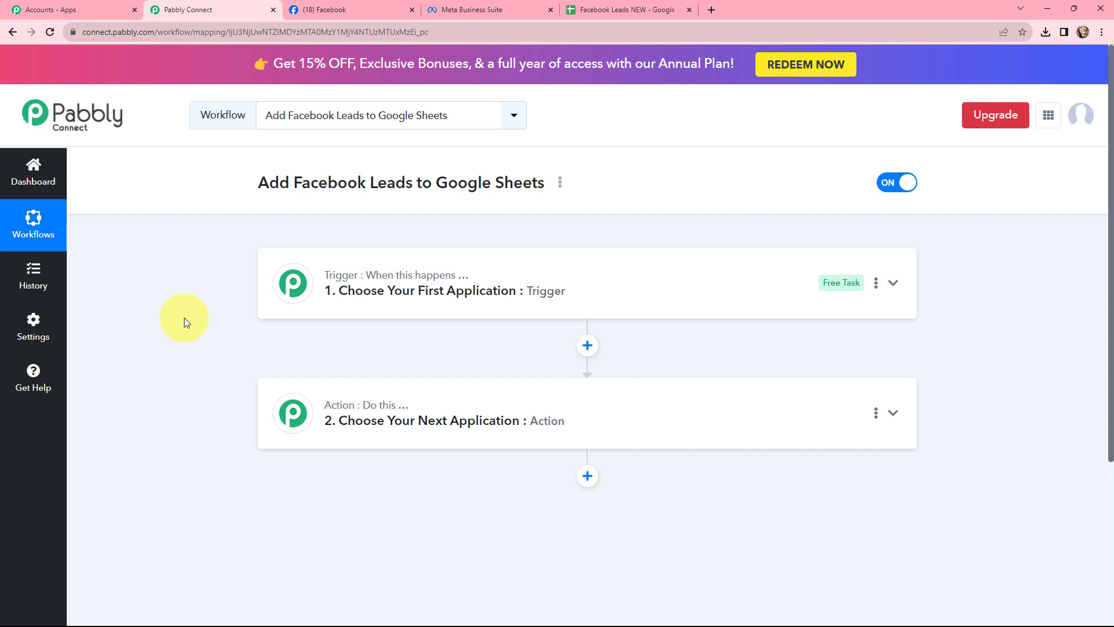
click(291, 268)
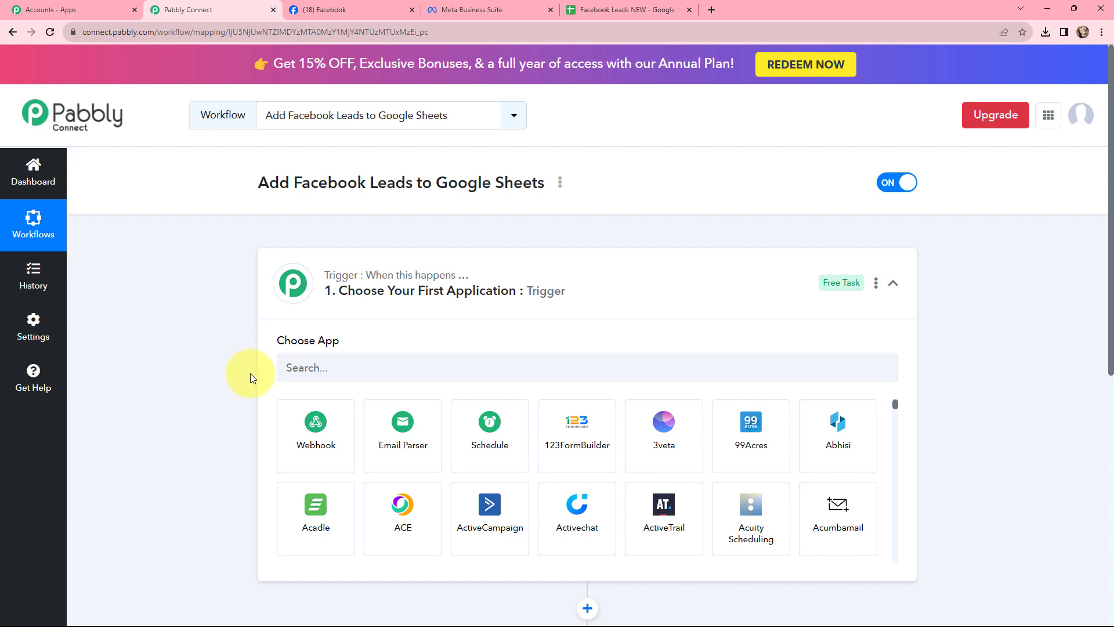
click(331, 368)
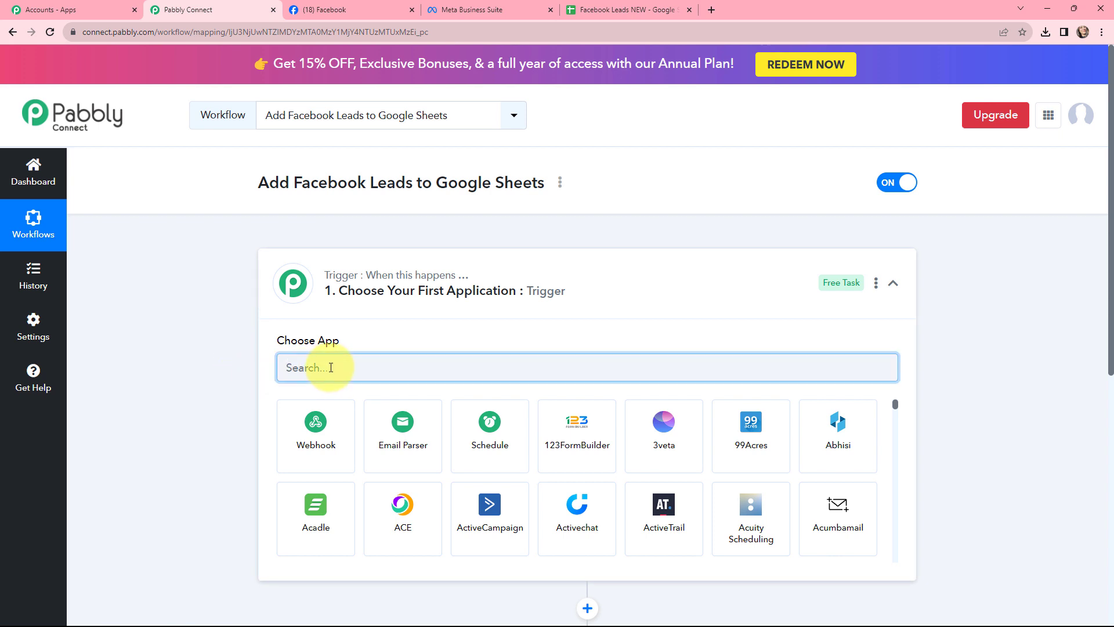
text(fac)
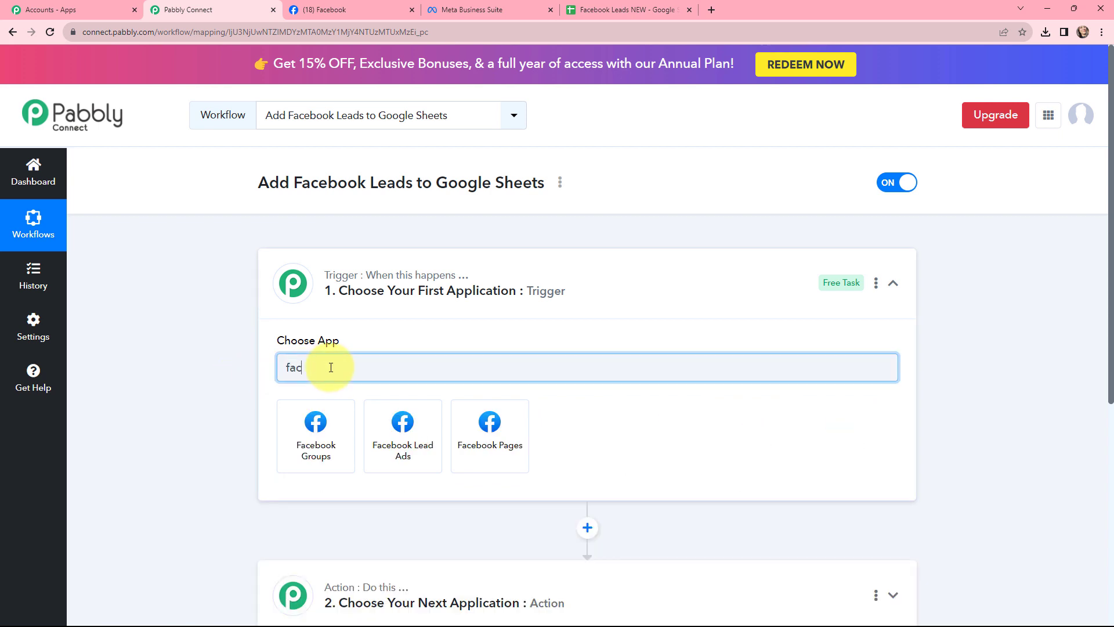
text(ebook)
click(406, 434)
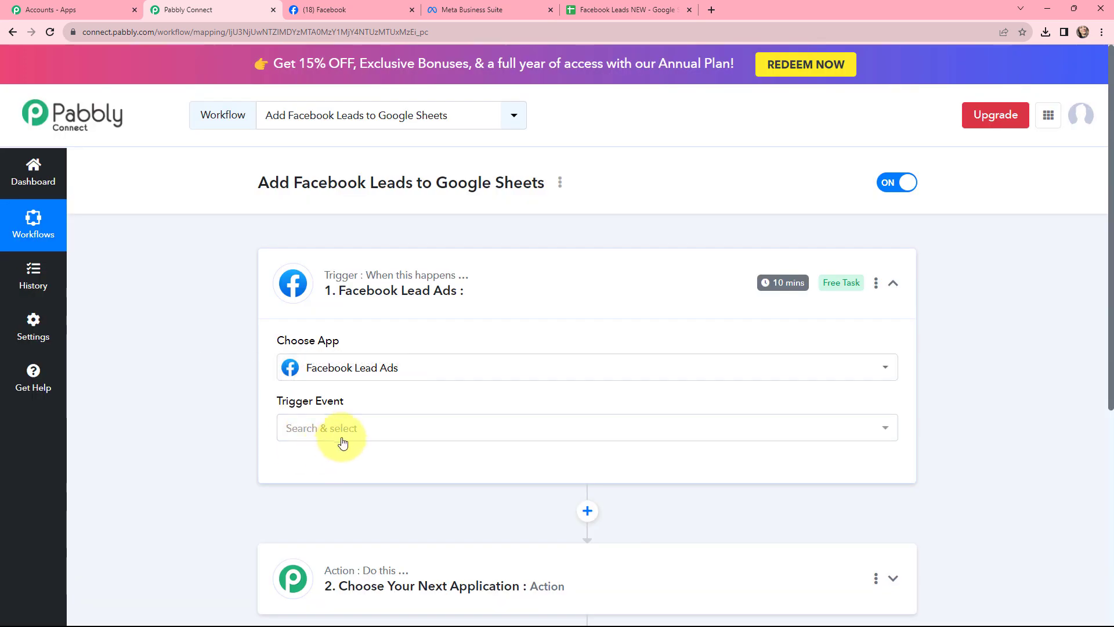
click(338, 435)
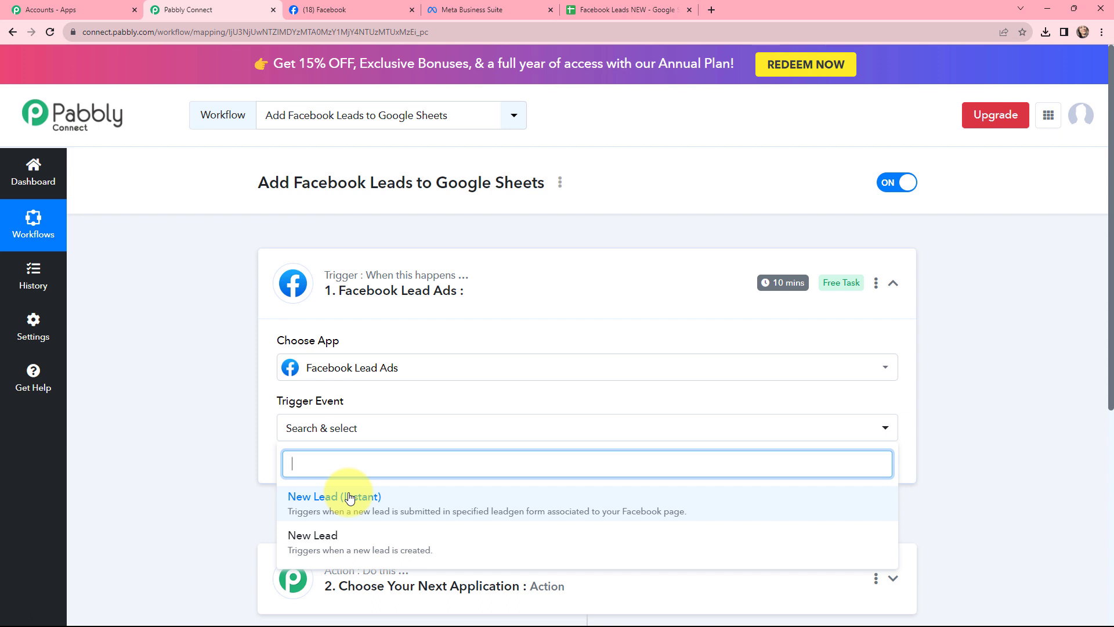
click(349, 497)
Set the action app to Google Sheets with the Add New Row action event
scroll(219, 380, down, 4)
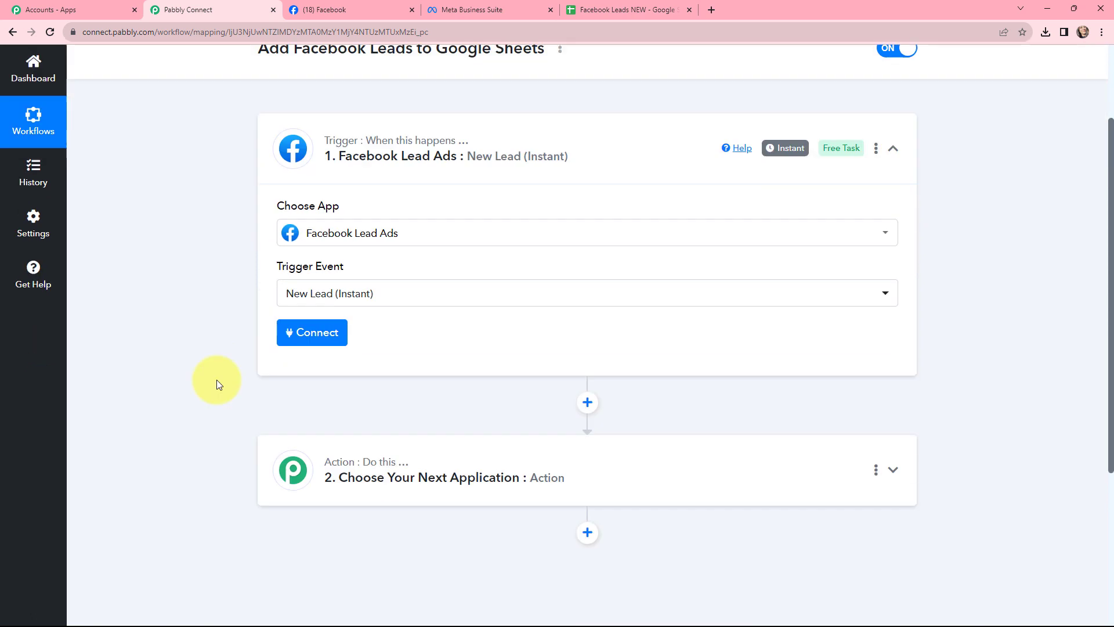
click(425, 373)
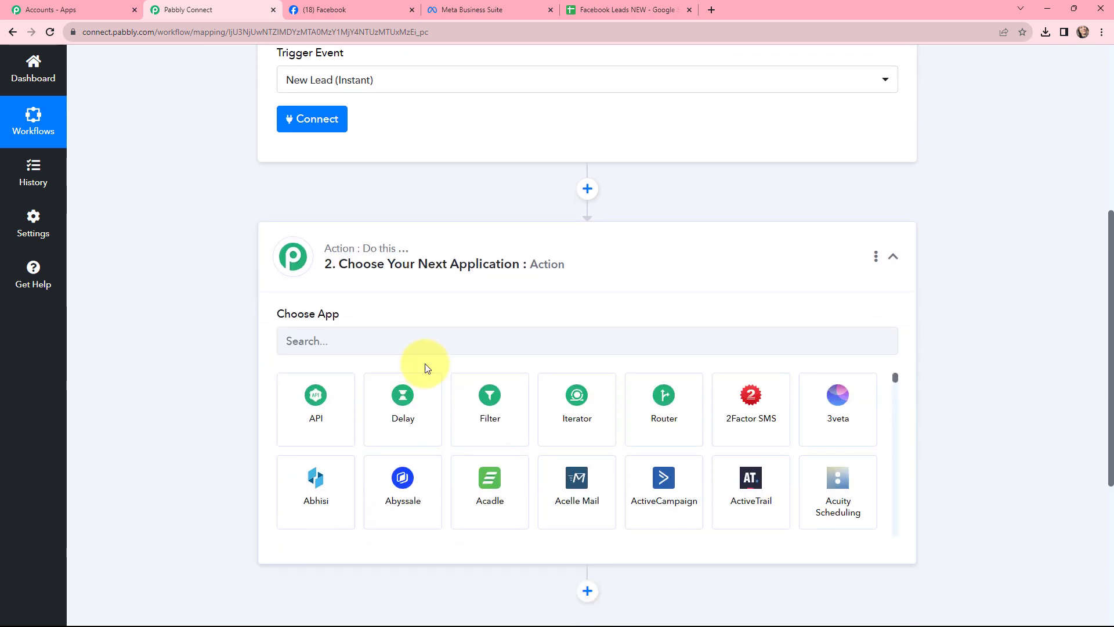
click(423, 343)
text(g)
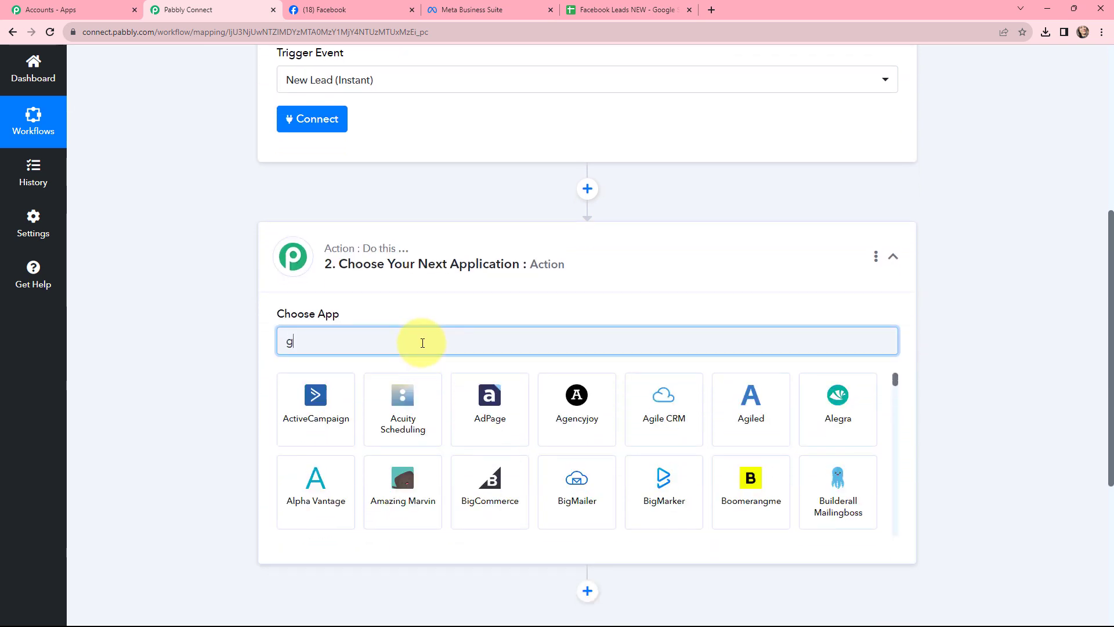
text(oogle )
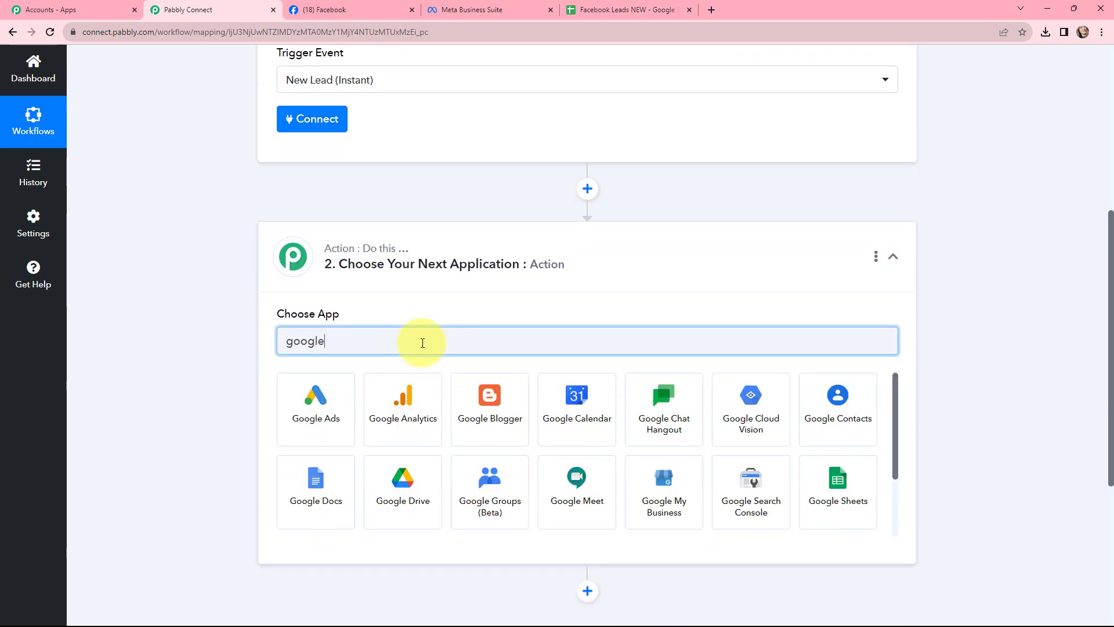
text(sh)
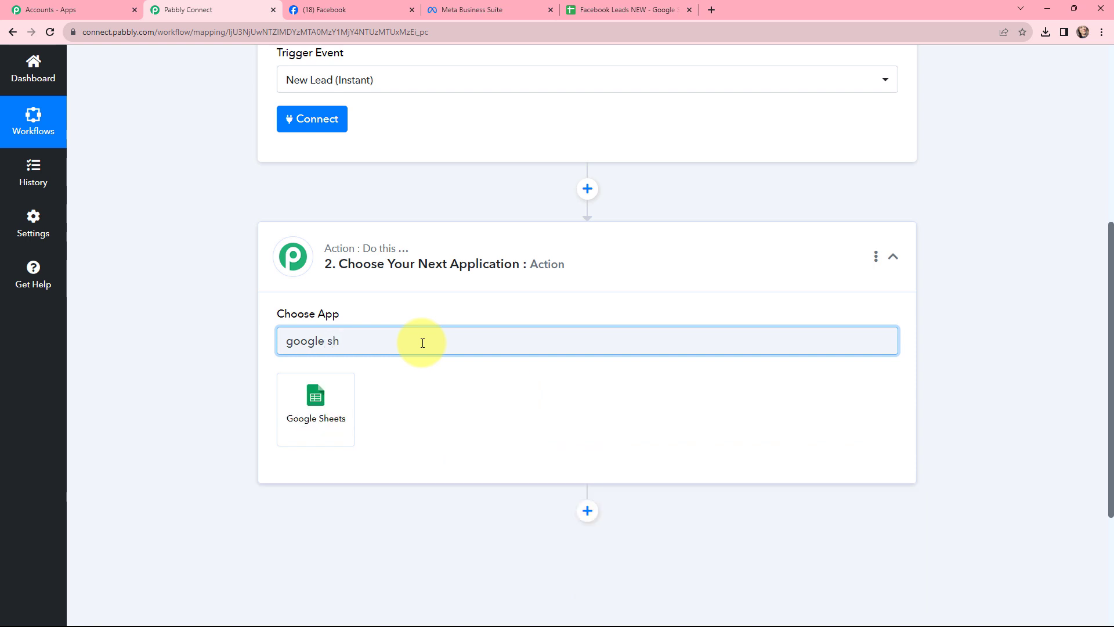
click(328, 410)
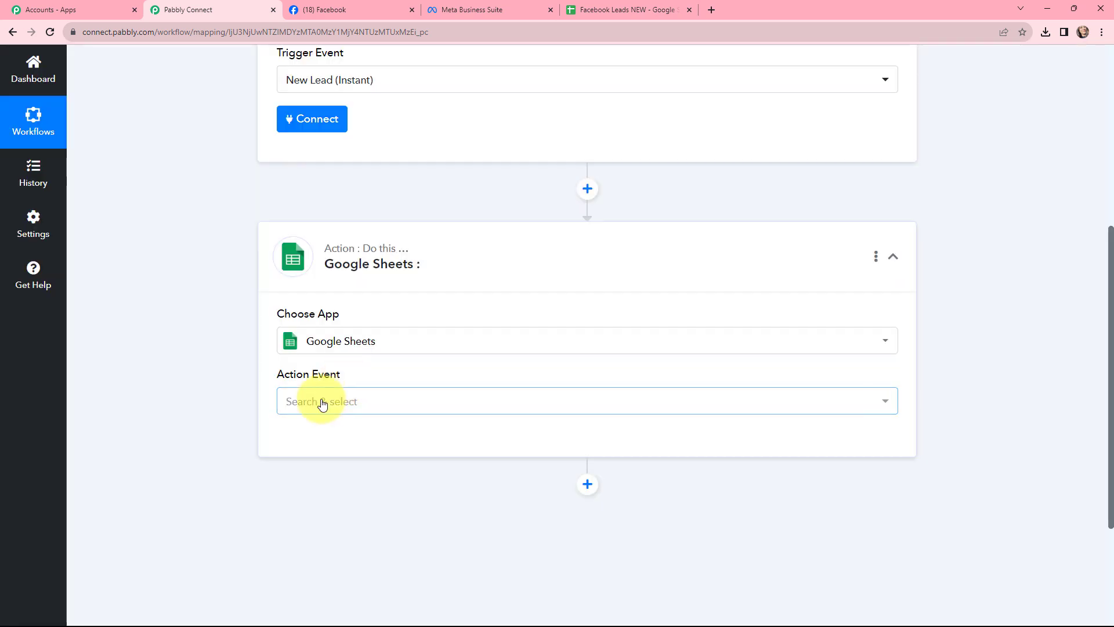
click(318, 401)
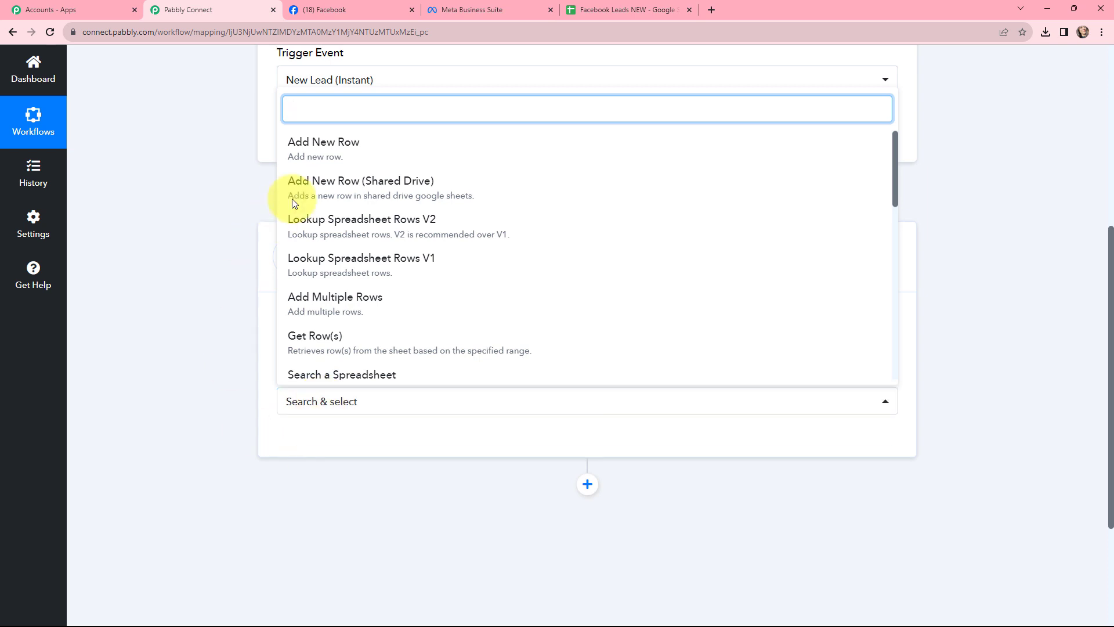
click(326, 145)
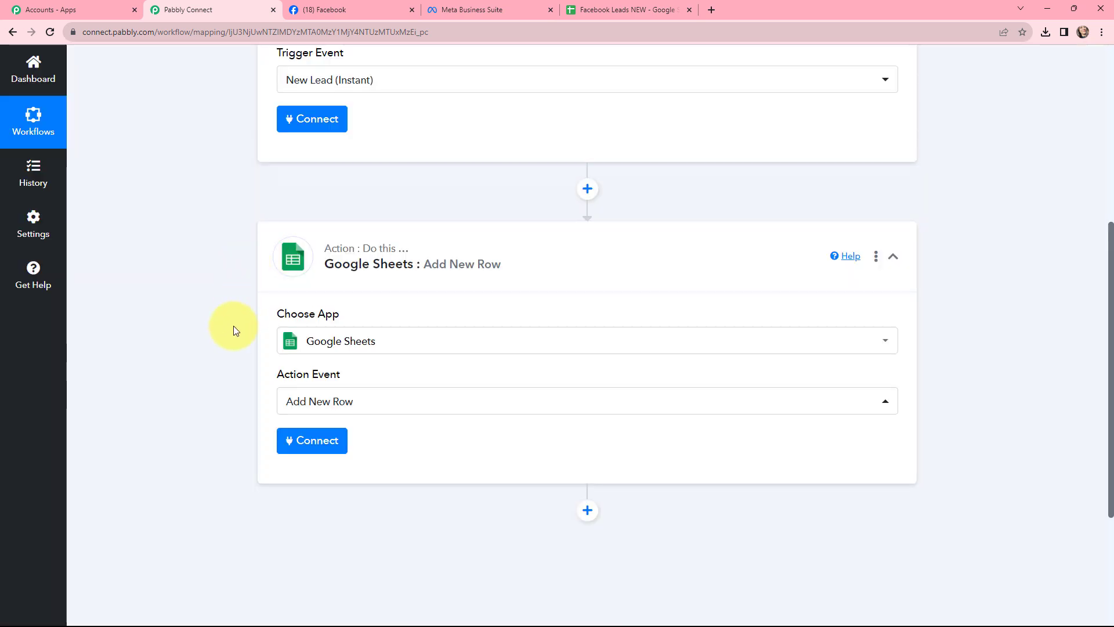
Connect the Facebook Lead Ads trigger using a new connection
scroll(234, 330, up, 6)
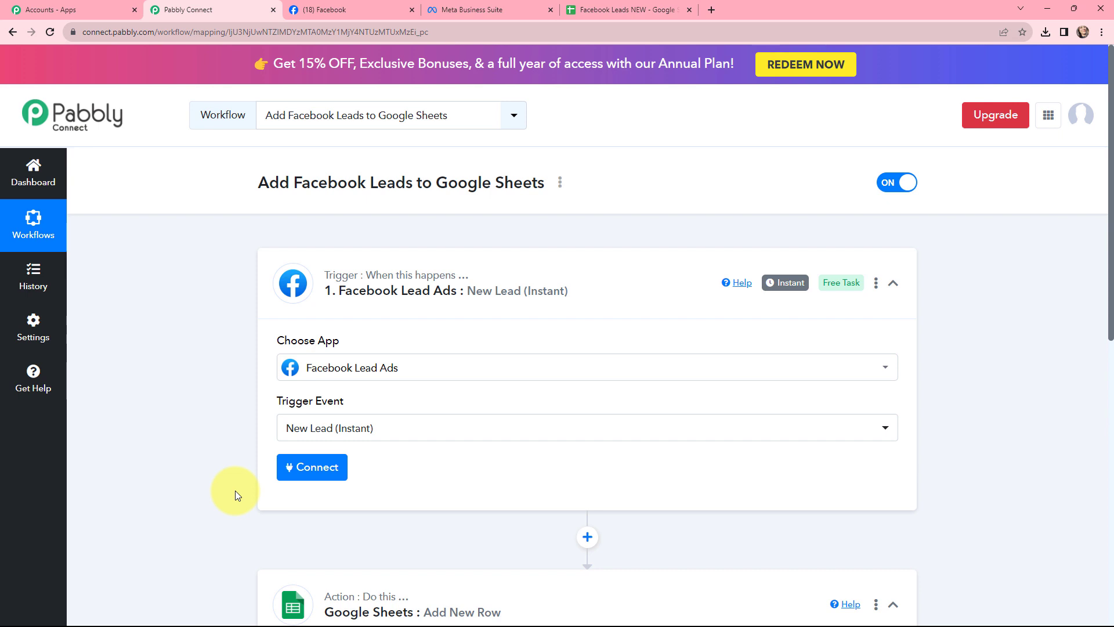
click(302, 474)
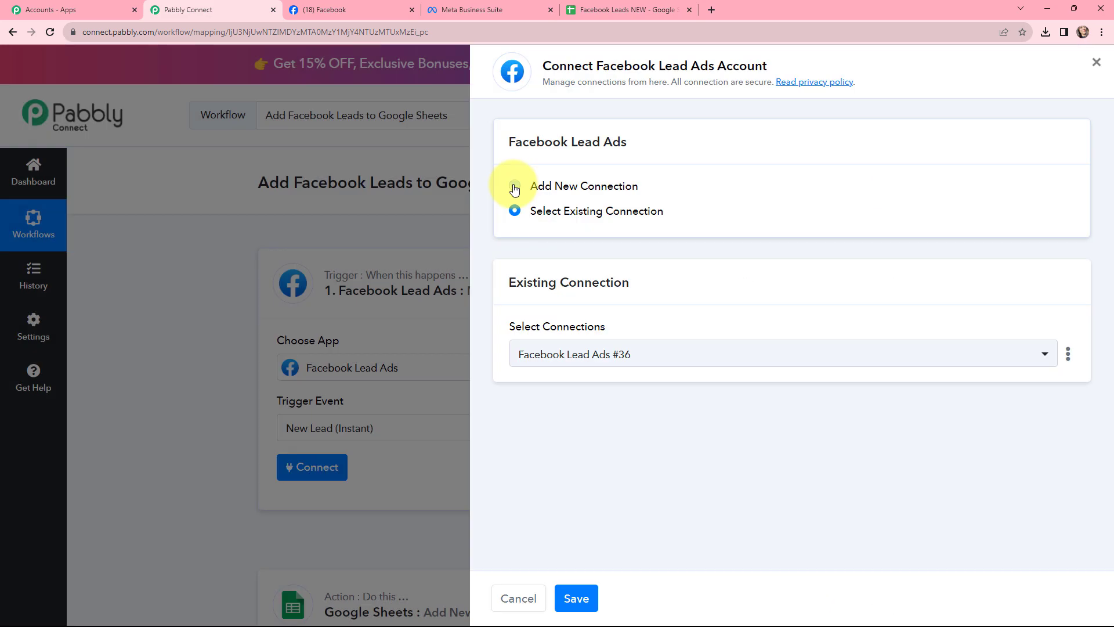
click(514, 187)
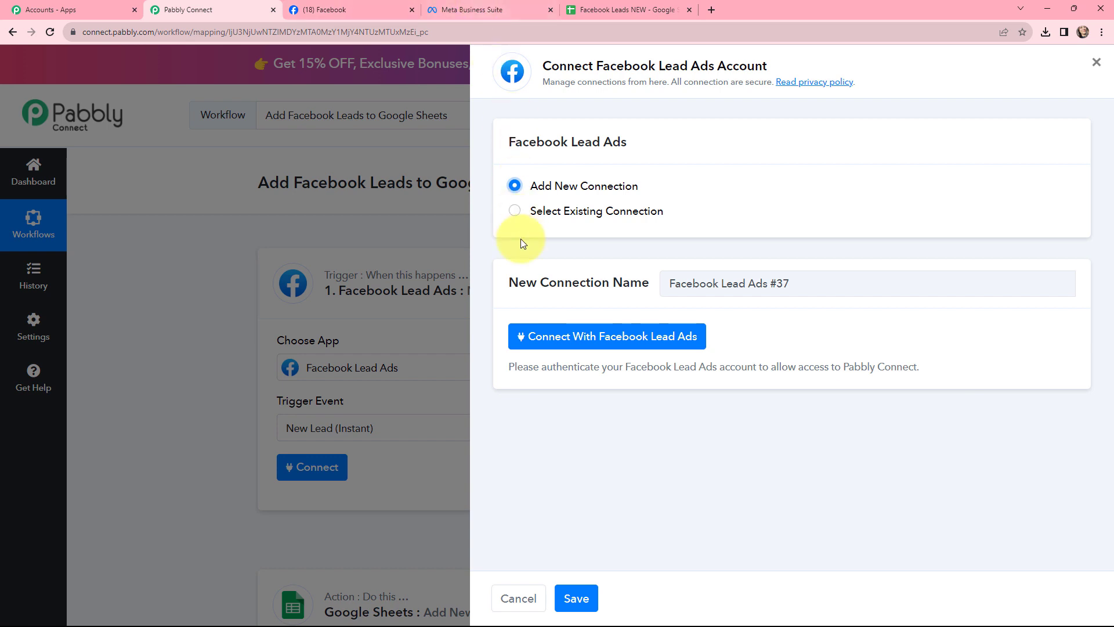
click(564, 336)
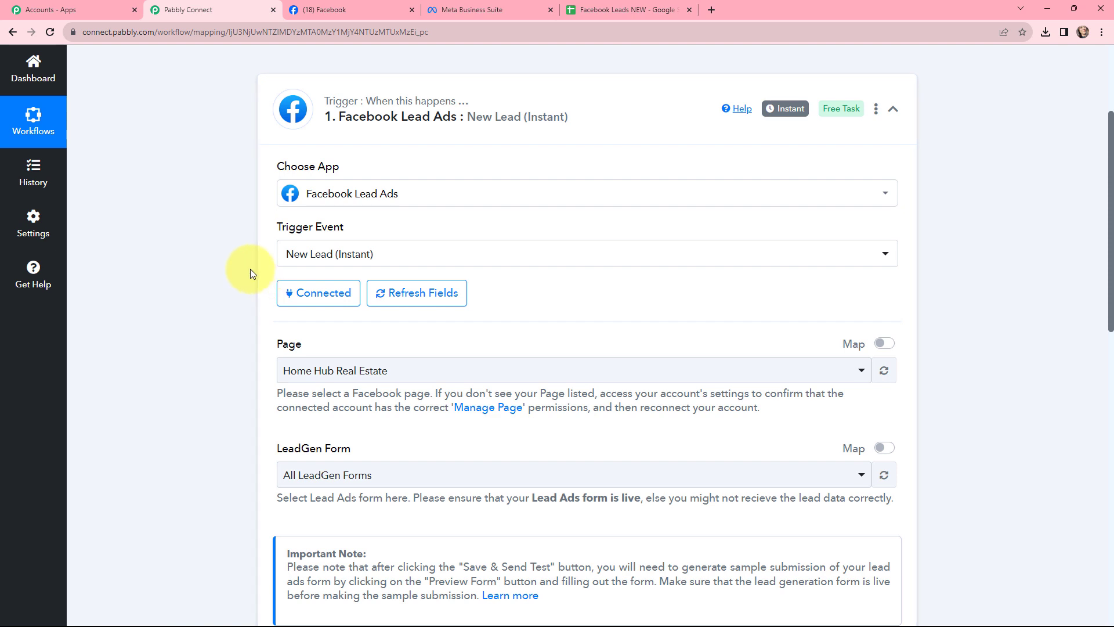
Select BestWay Supermart as the Facebook page for the trigger
scroll(262, 254, down, 2)
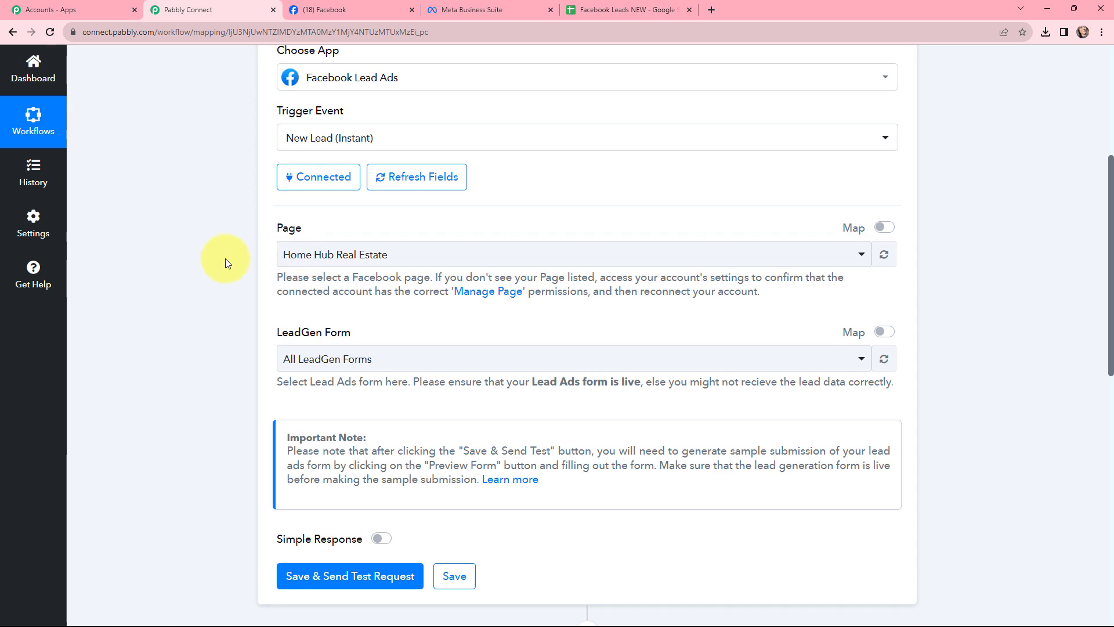
key(ctrl+Tab)
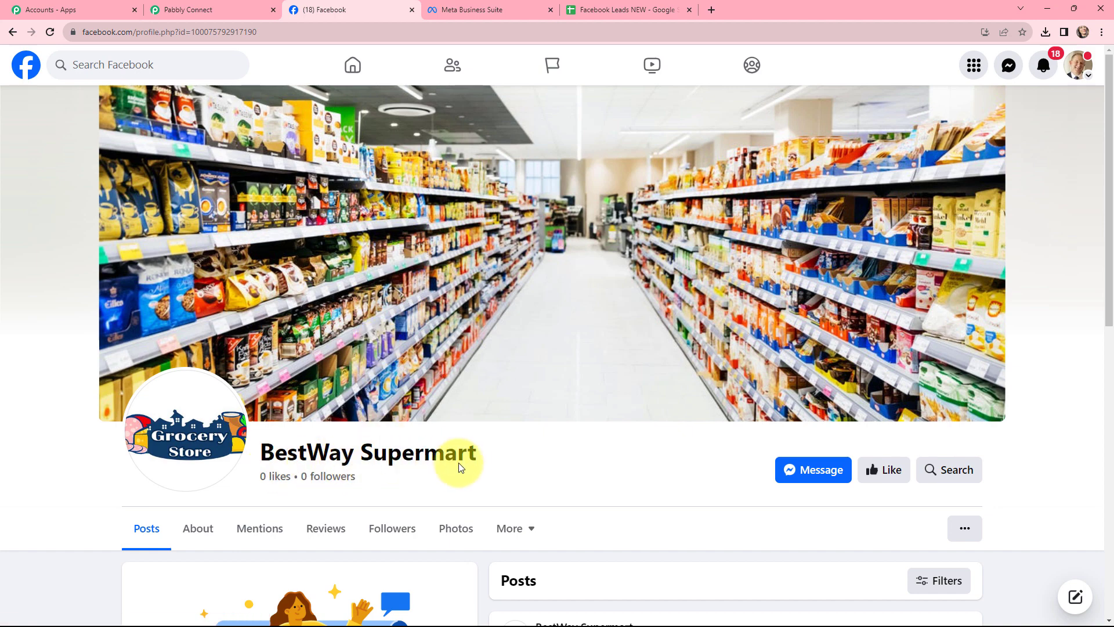
click(195, 9)
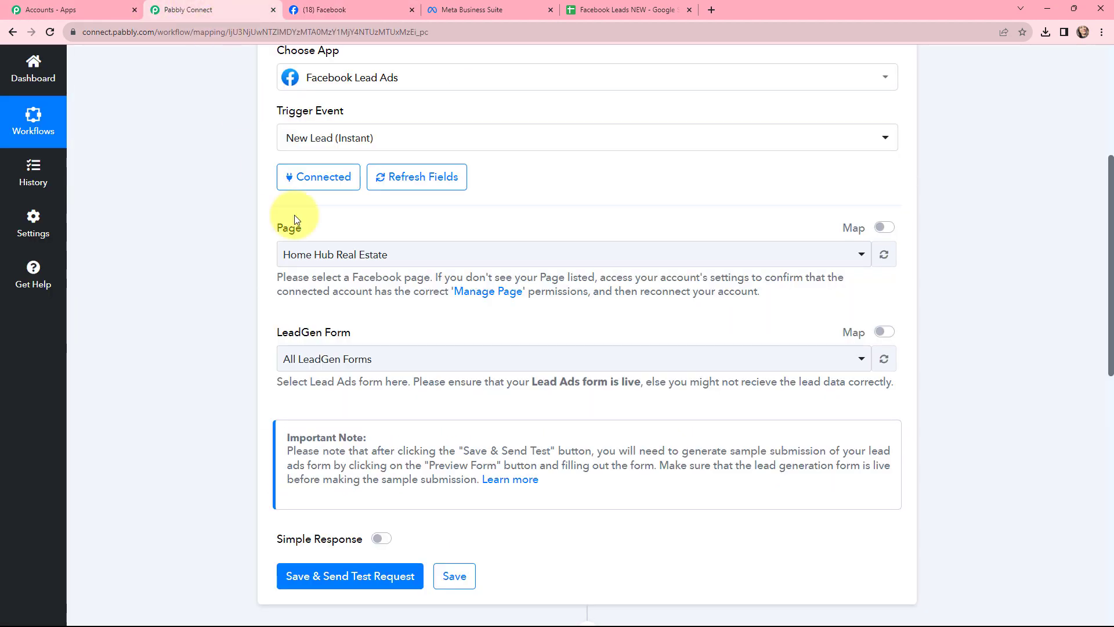
click(356, 254)
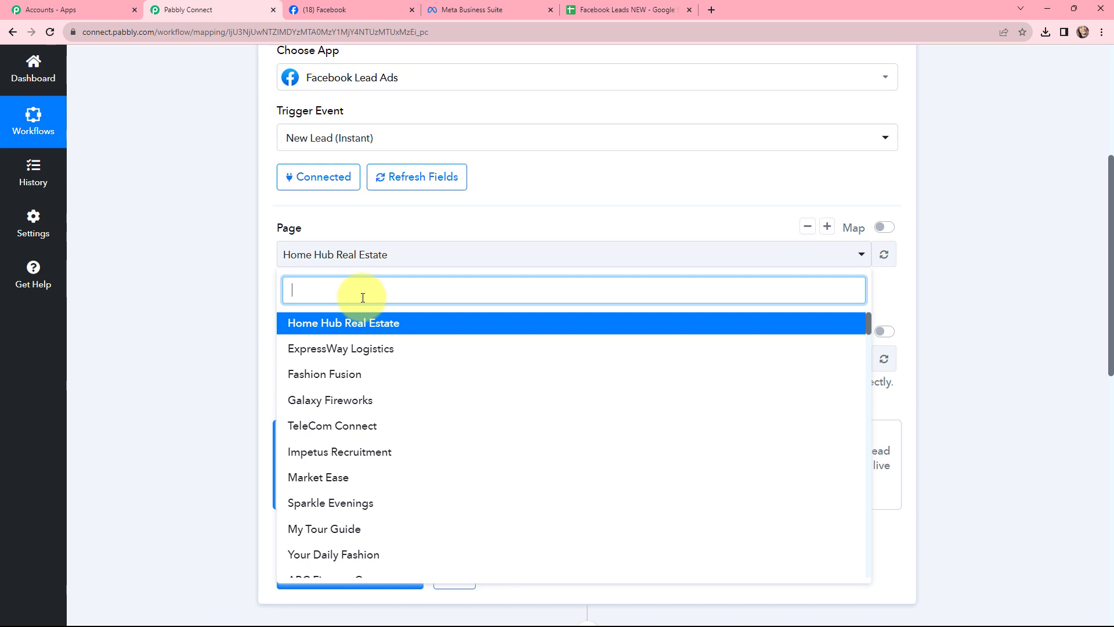
text(bes)
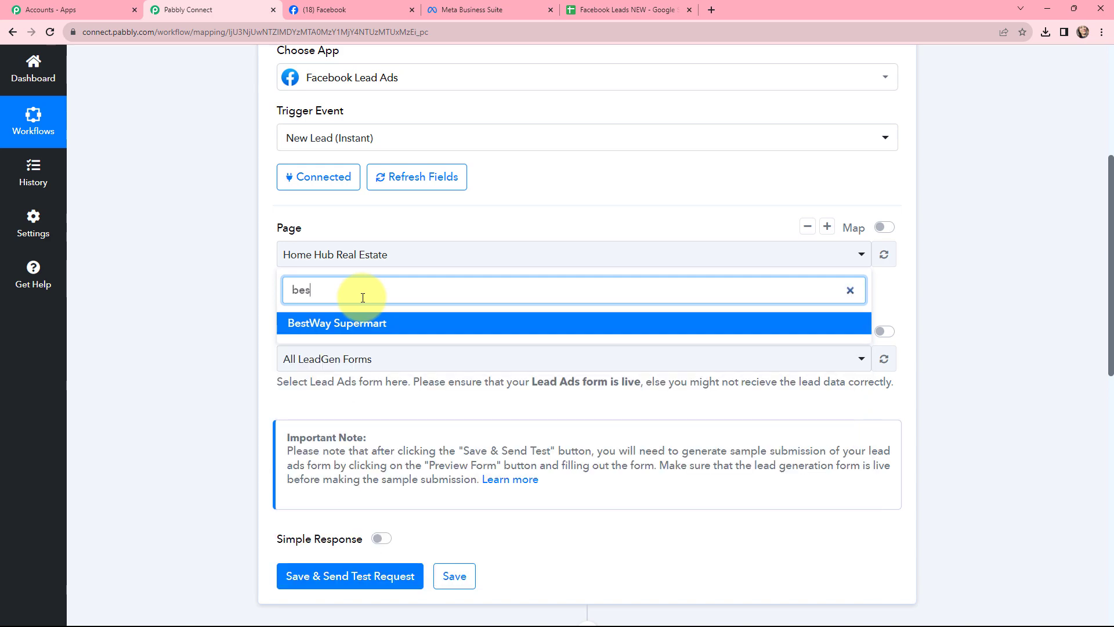
click(360, 324)
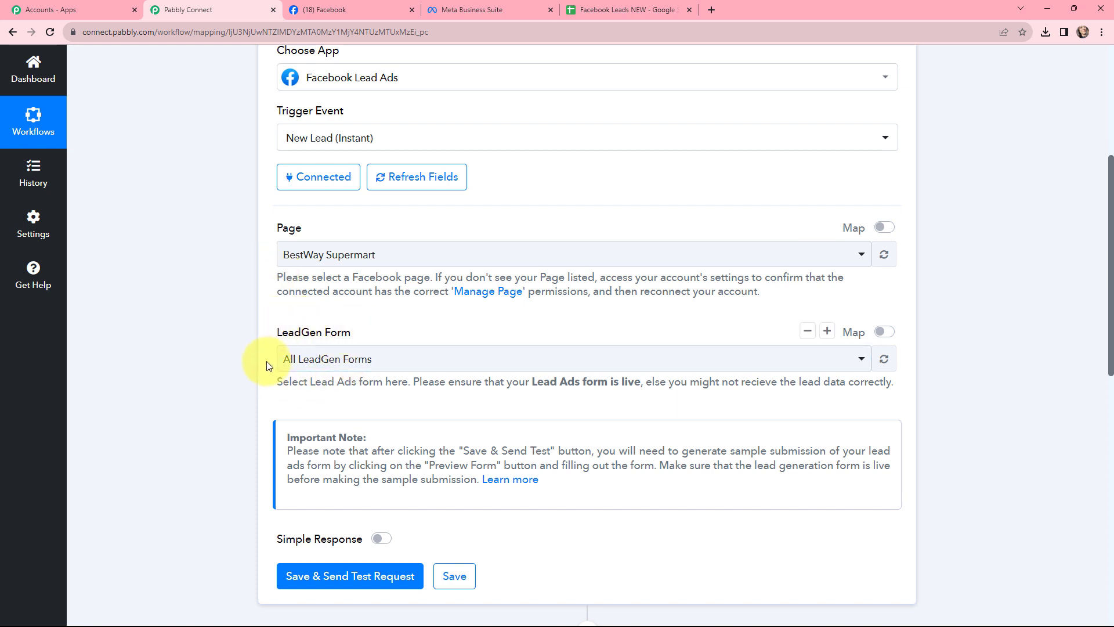
Examine the BestWay Supermart Leads form and its preview screens in Meta Business Suite
click(461, 10)
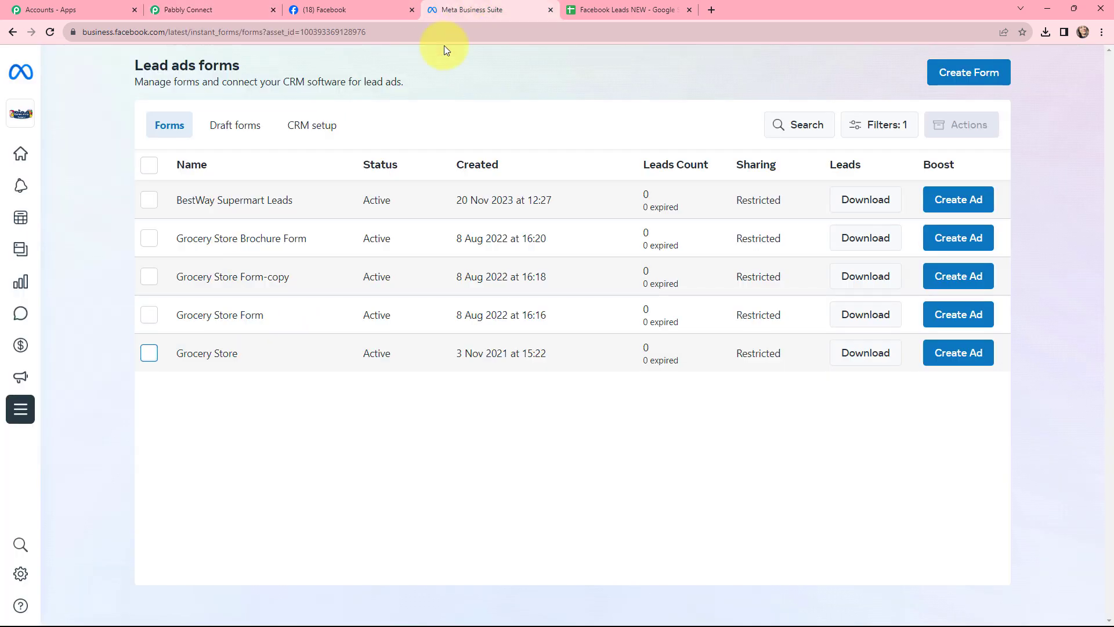
click(258, 201)
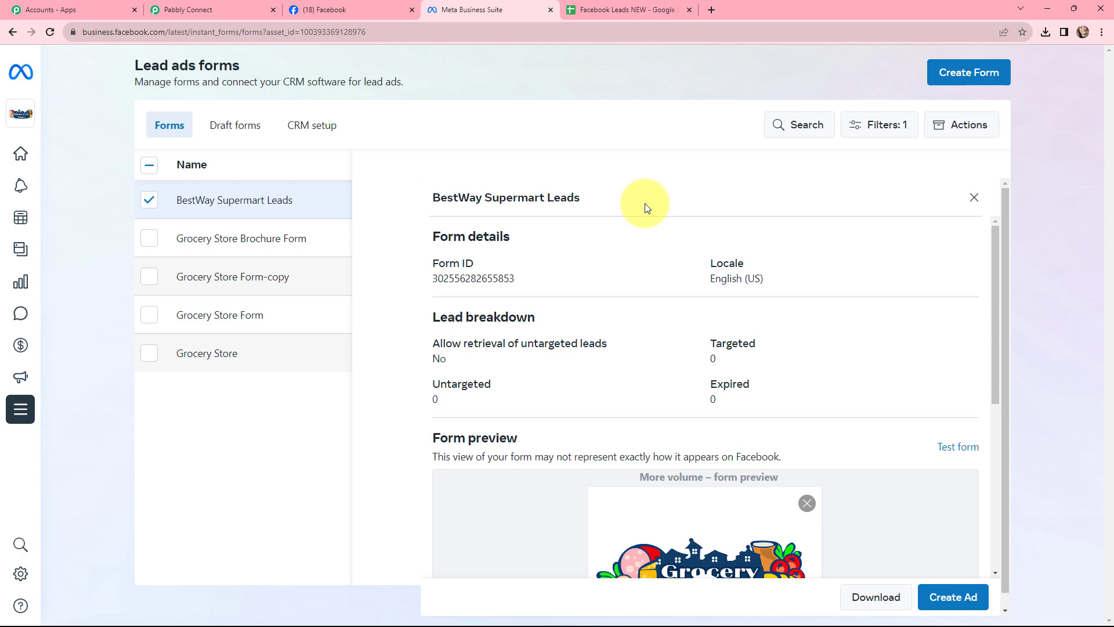
scroll(646, 204, down, 6)
click(811, 542)
click(811, 543)
click(810, 543)
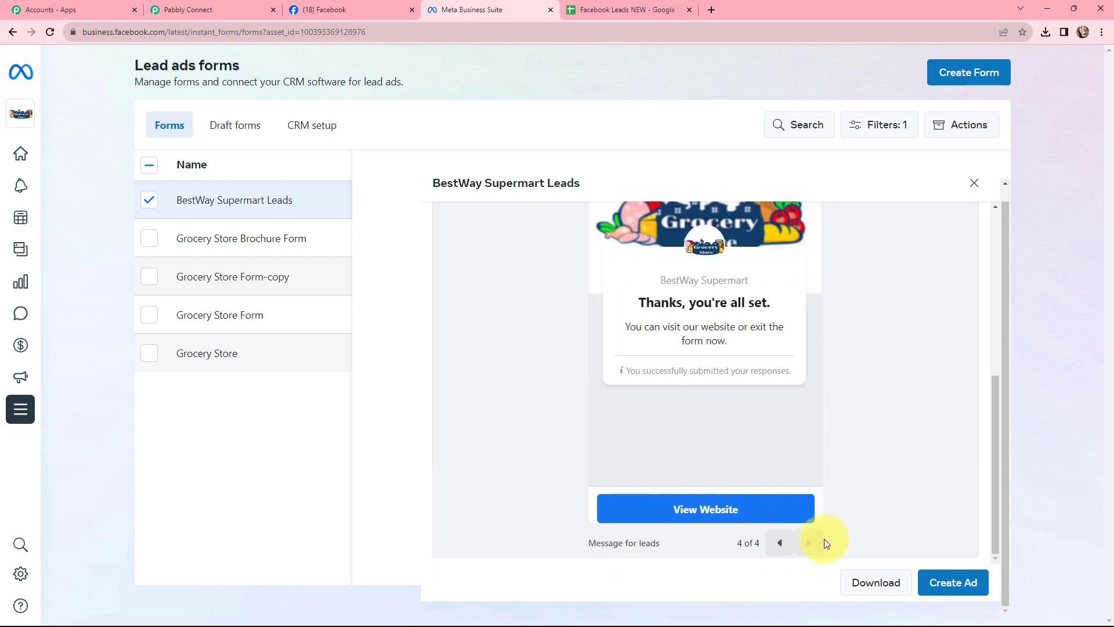
drag(584, 184, 471, 186)
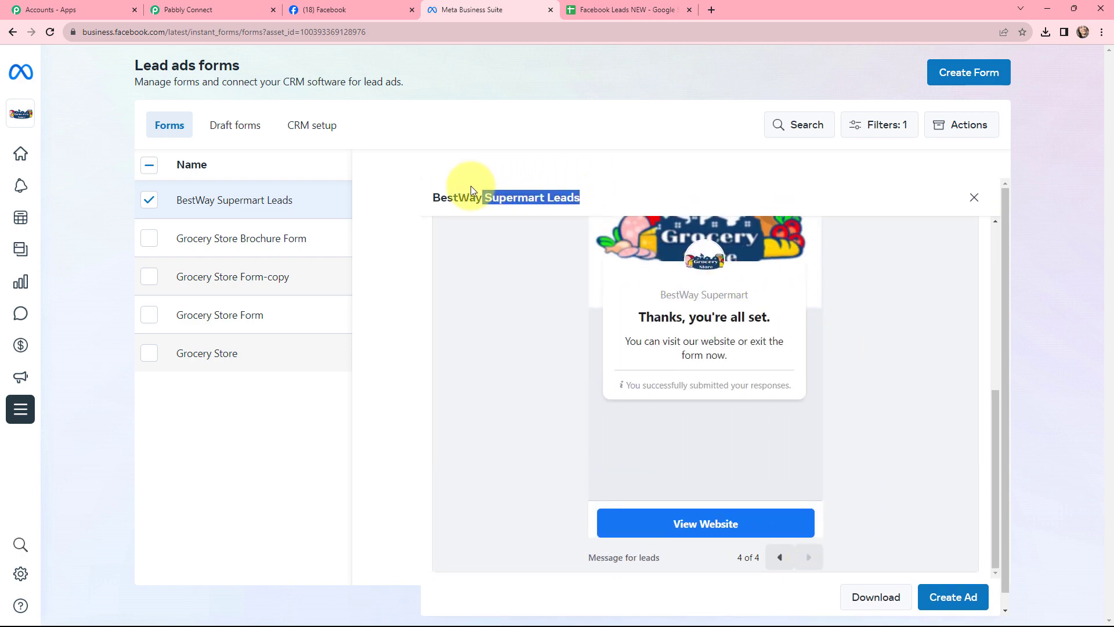
Choose BestWay Supermart Leads as the trigger's LeadGen form, then save and send a test request
click(189, 10)
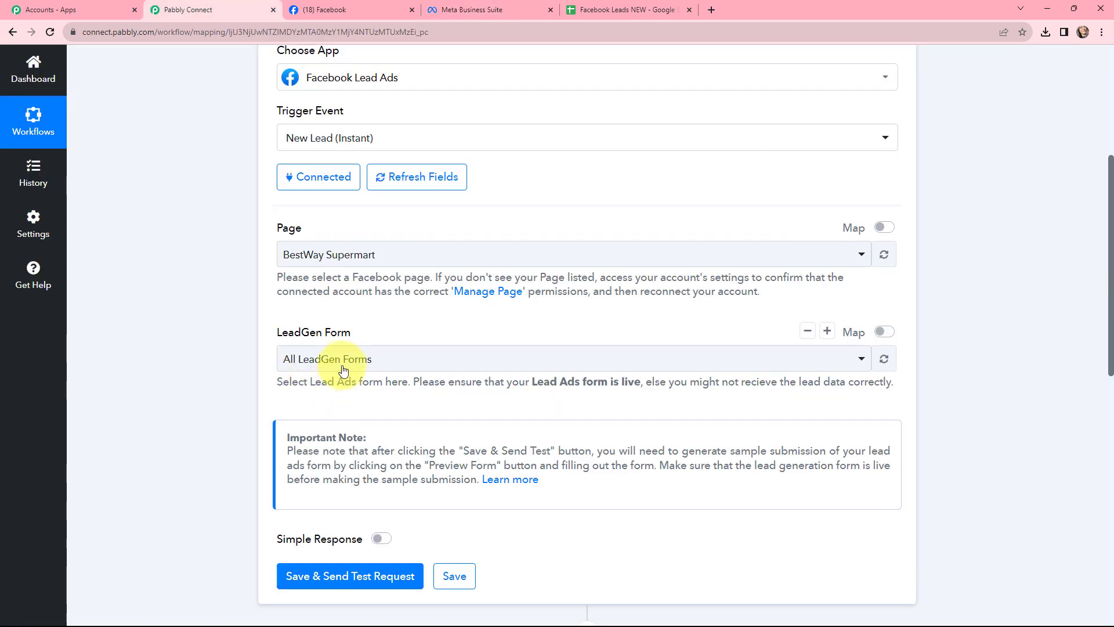
click(343, 352)
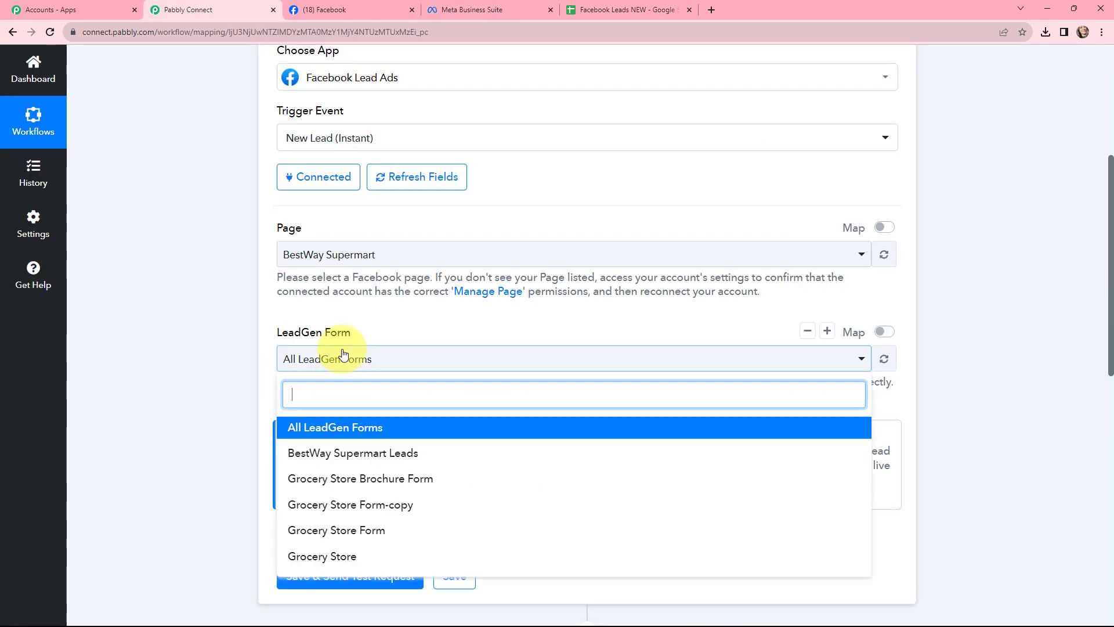
click(341, 454)
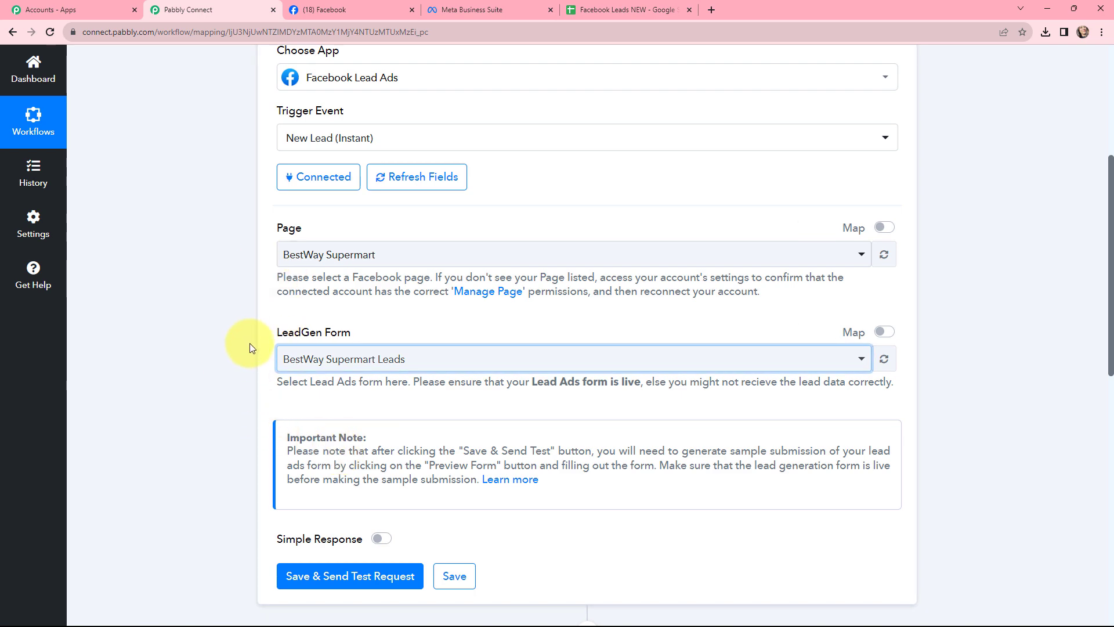
scroll(250, 346, down, 4)
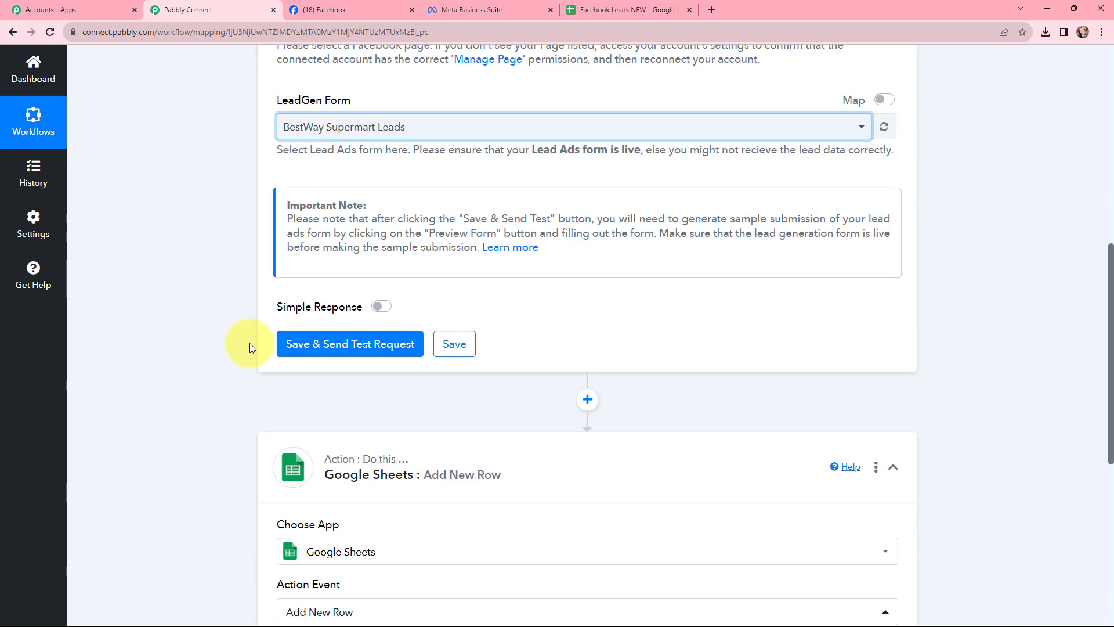
click(350, 344)
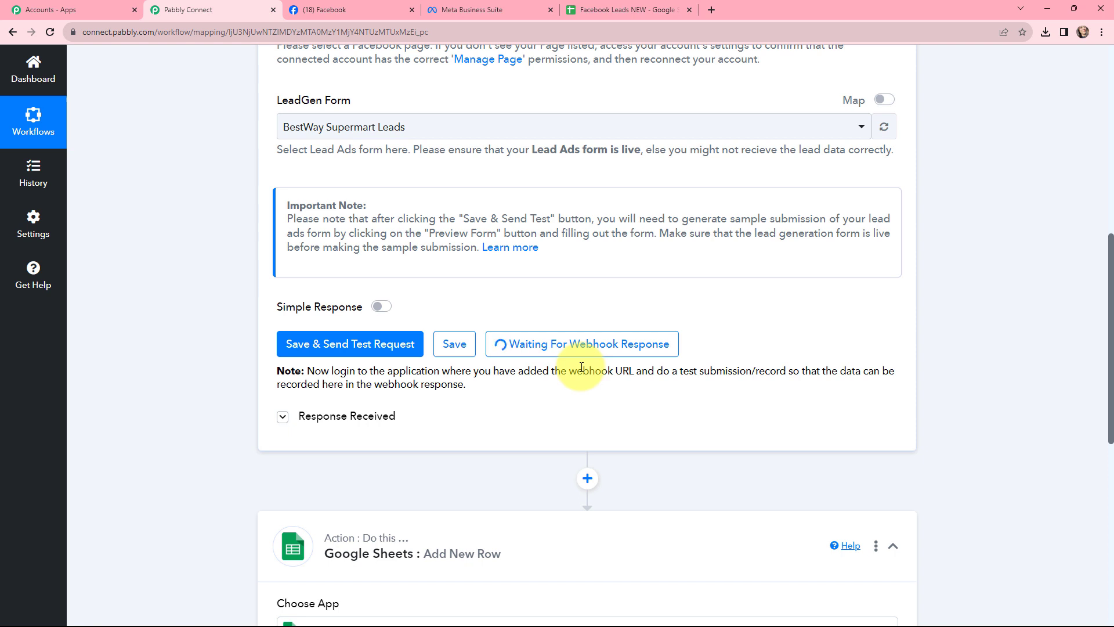
In a new tab, search Google for meta for developers and open the Meta for Developers site
click(709, 8)
text(meta)
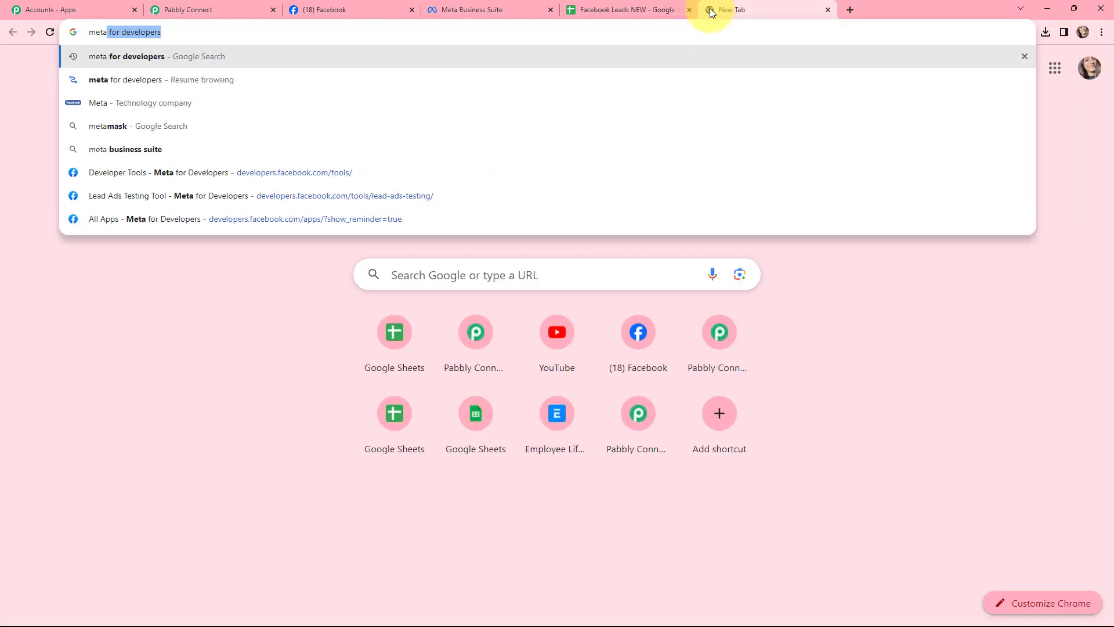
key(Return)
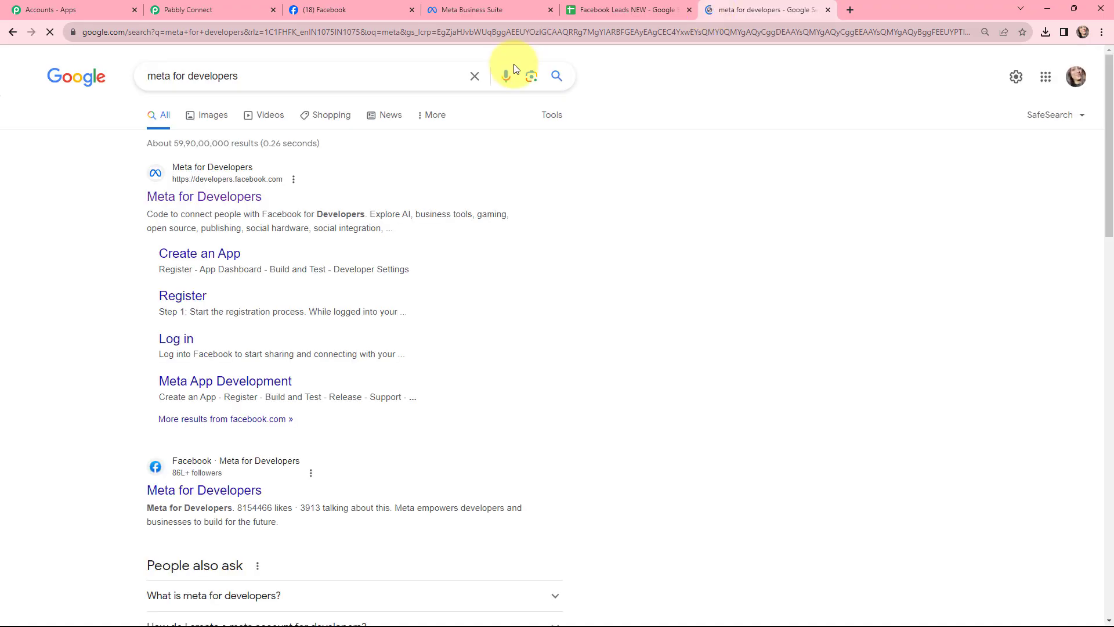
click(212, 199)
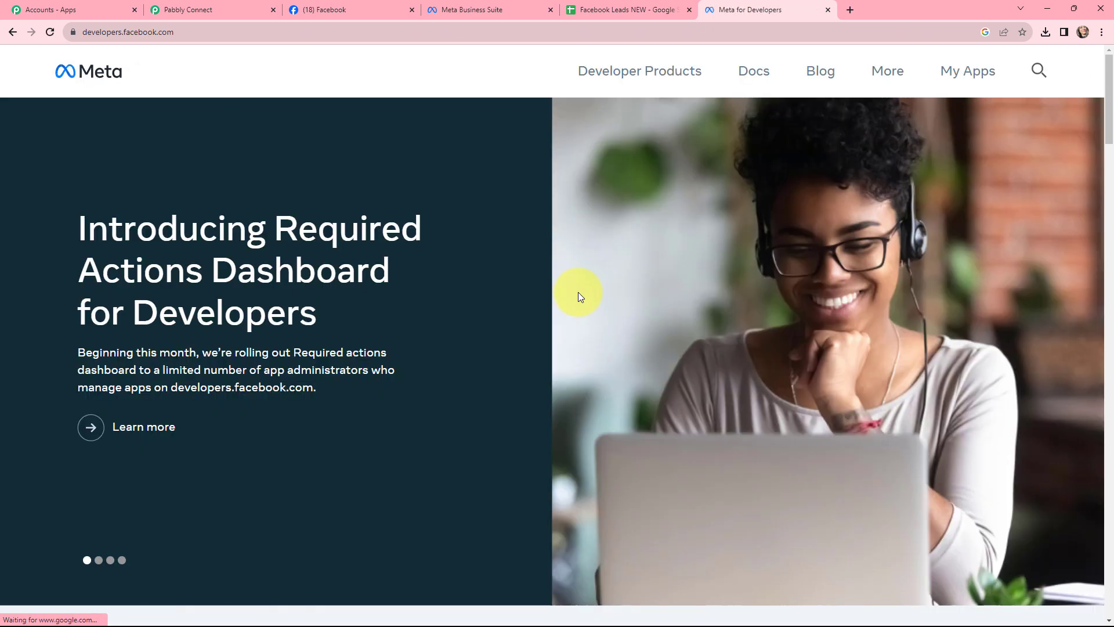
Open the Lead Ads Testing Tool from the Meta for Developers tools list
click(952, 71)
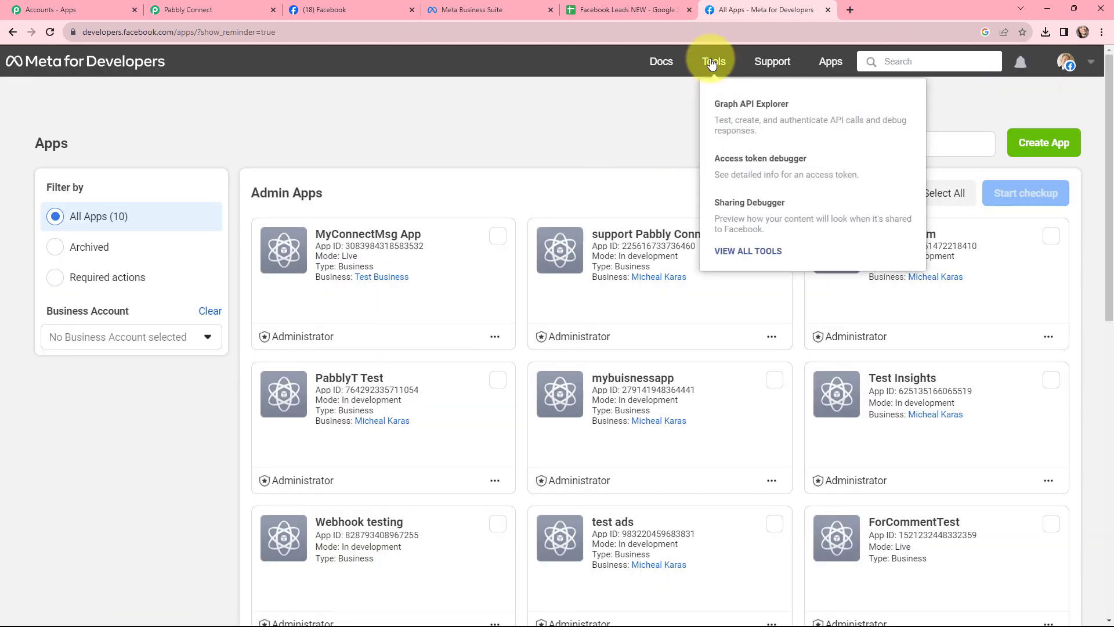
click(714, 61)
scroll(630, 152, down, 6)
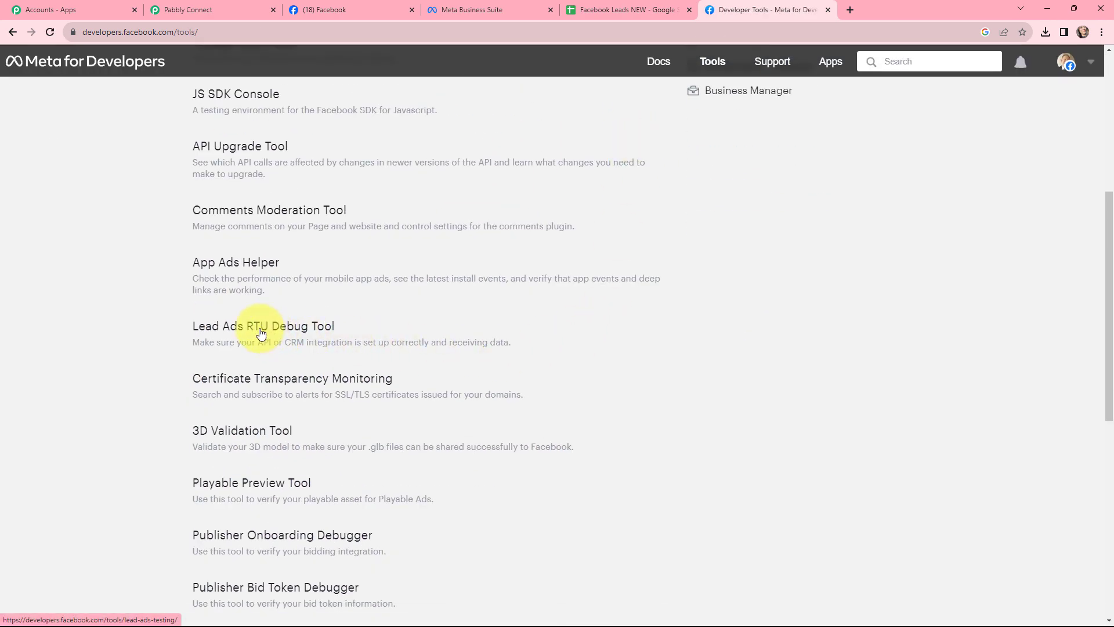
click(259, 331)
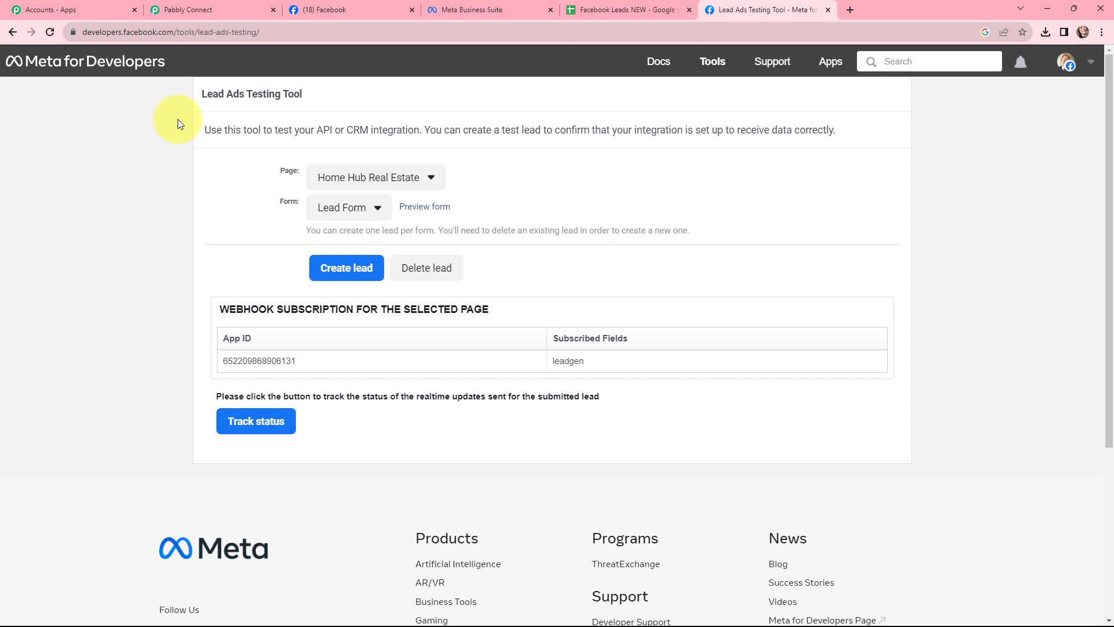
In the testing tool, choose the BestWay Supermart page and the BestWay Supermart Leads form
click(398, 187)
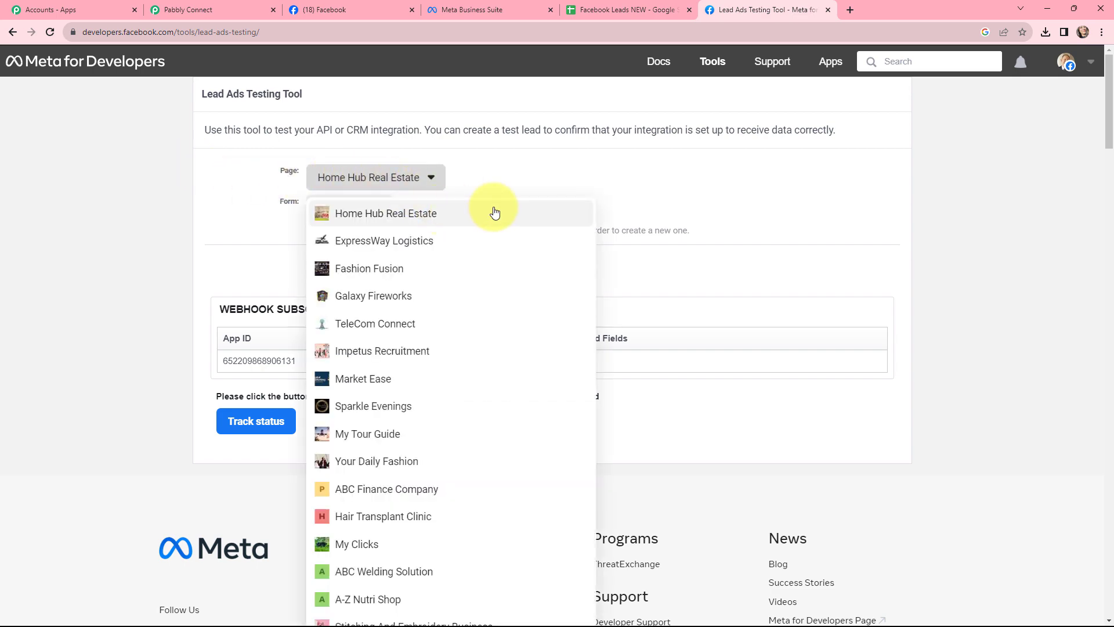
scroll(489, 231, down, 5)
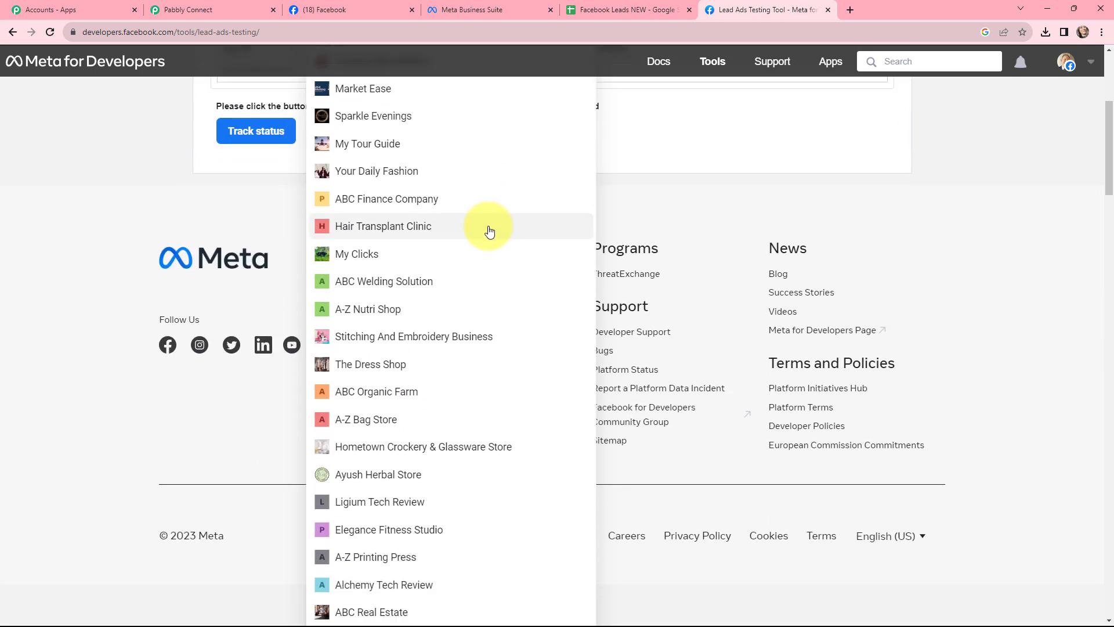
scroll(489, 231, down, 4)
scroll(489, 231, down, 6)
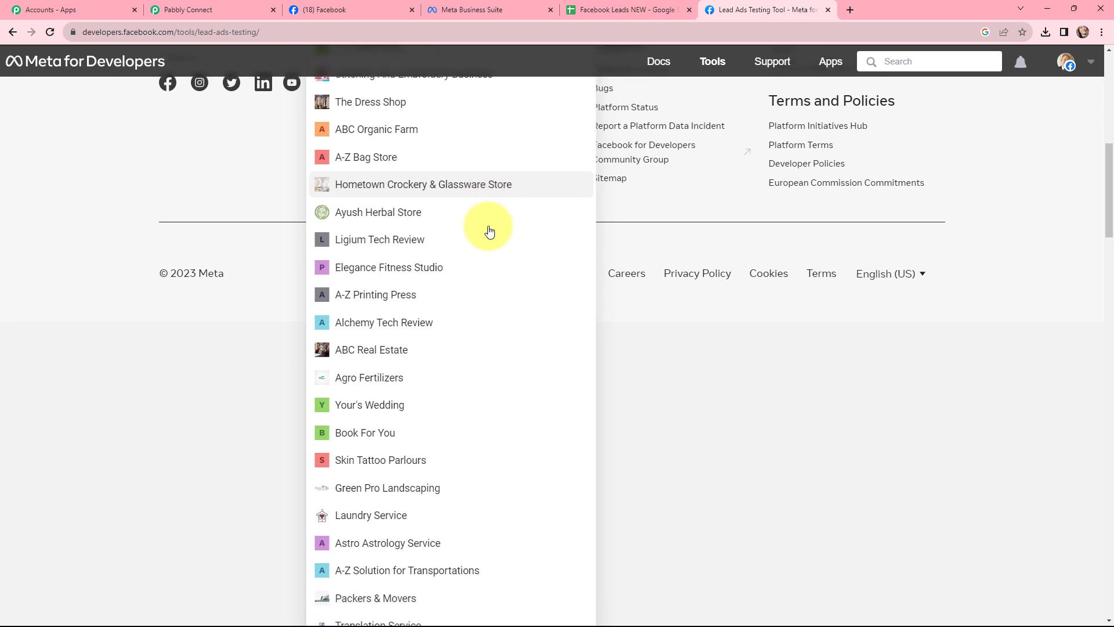
scroll(489, 231, down, 6)
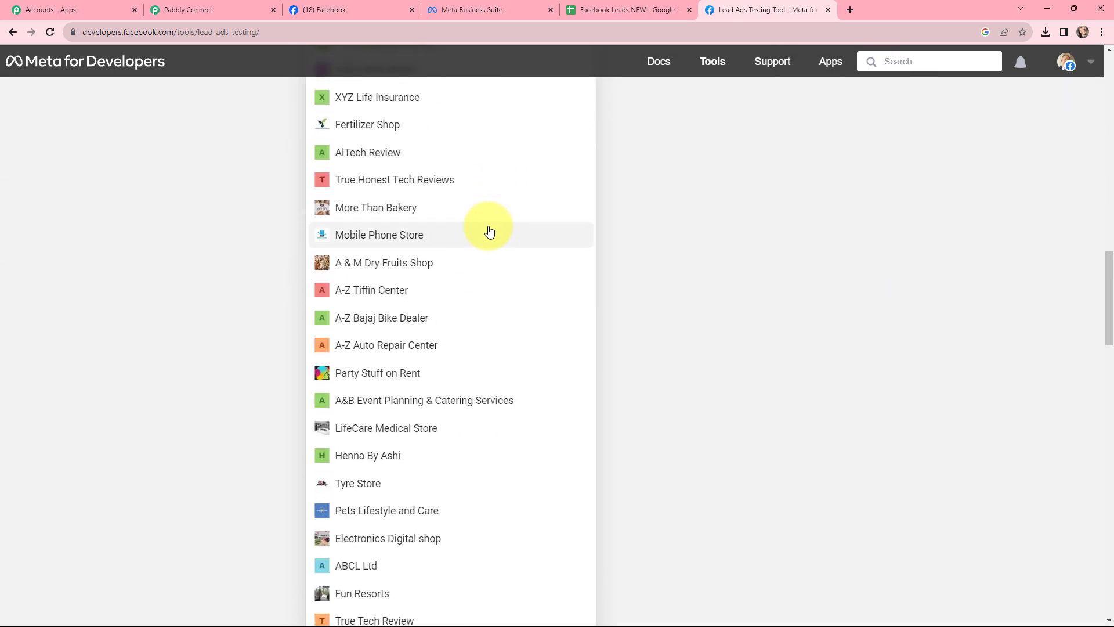
scroll(398, 450, down, 5)
click(398, 450)
scroll(368, 393, up, 3)
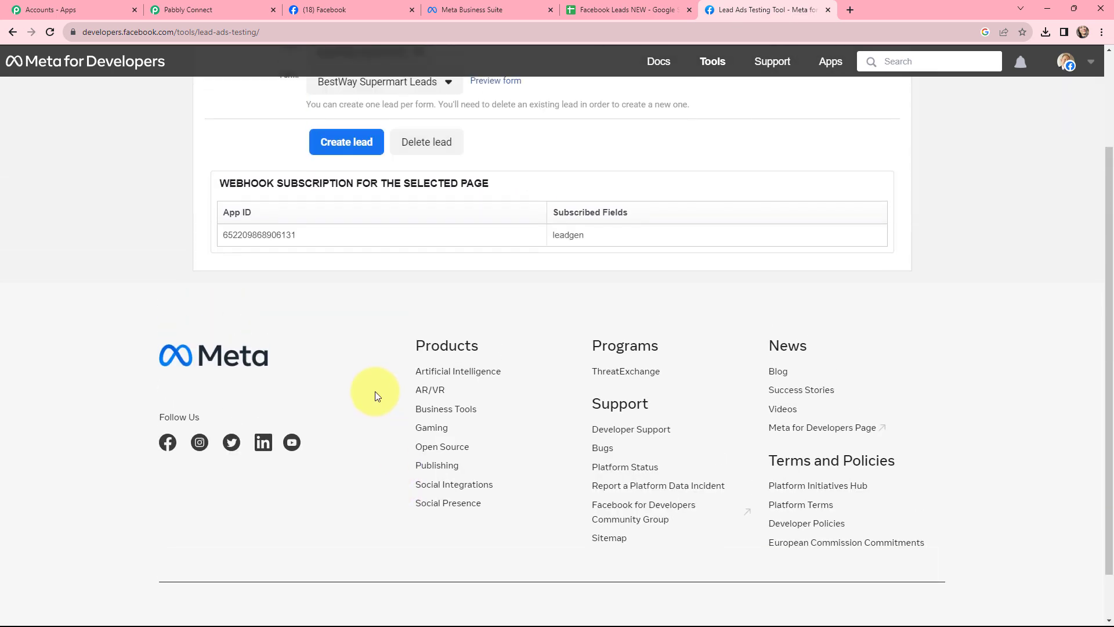
click(450, 210)
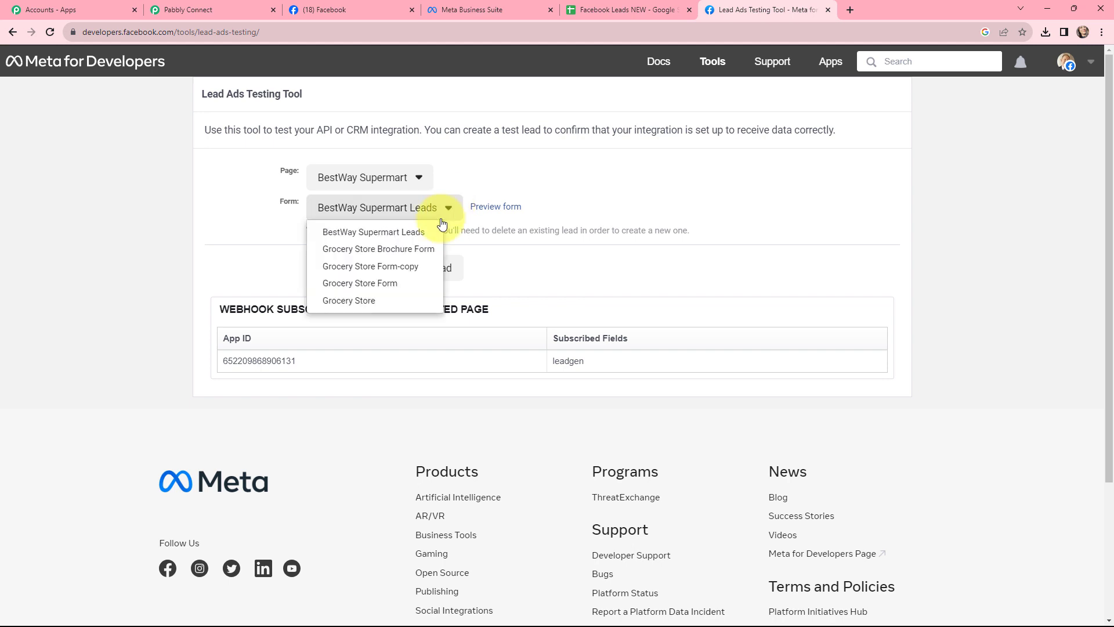
click(363, 238)
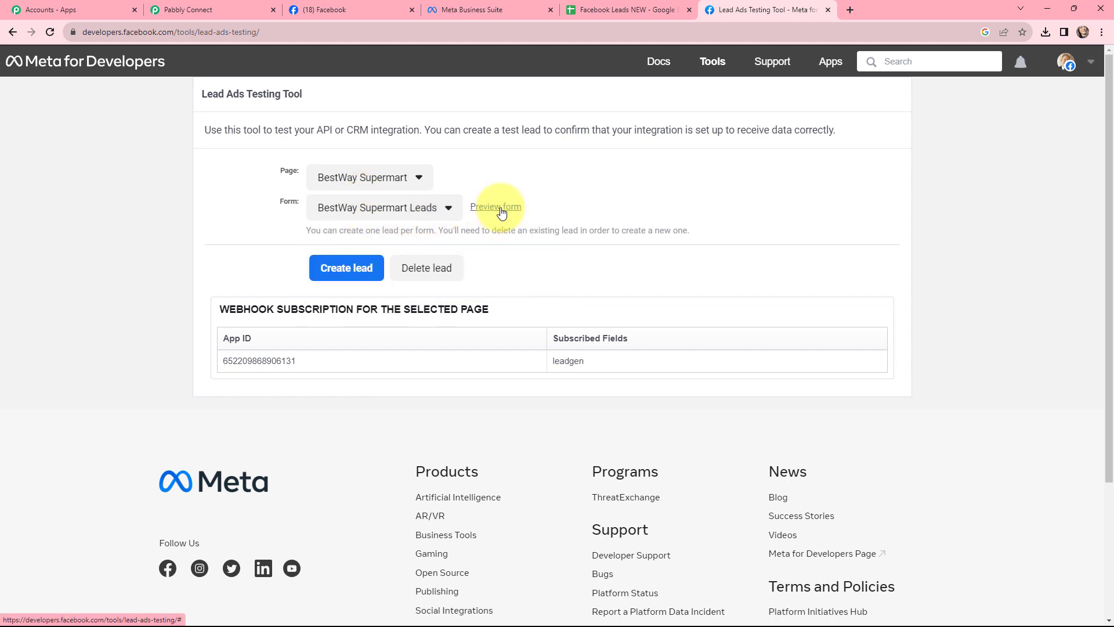
Preview the form, submit it as a test lead, and close the preview
click(501, 210)
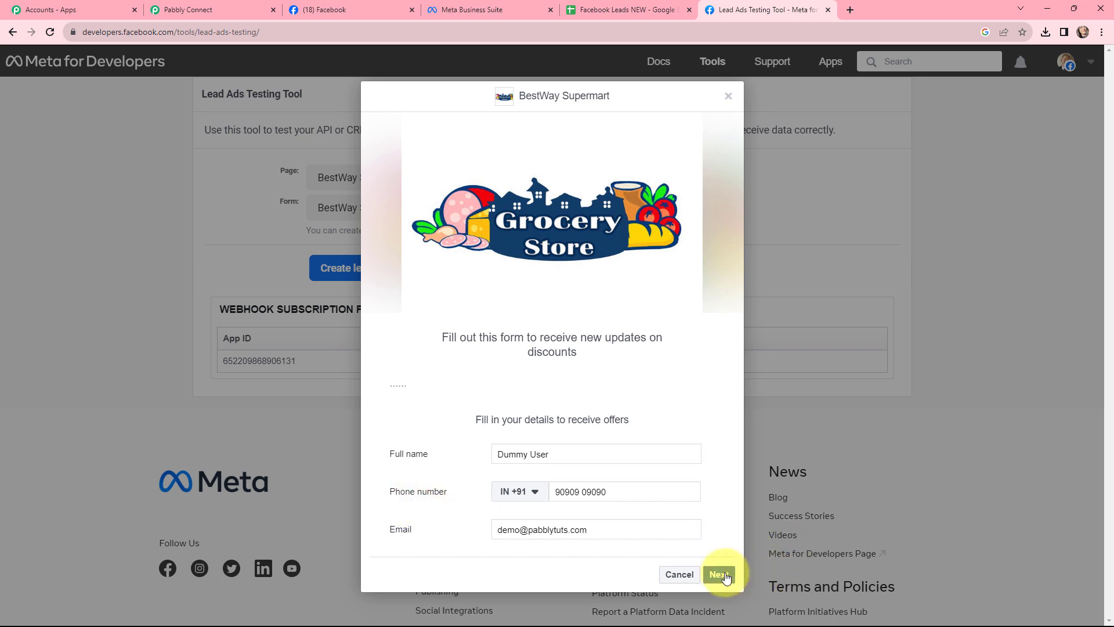
click(720, 575)
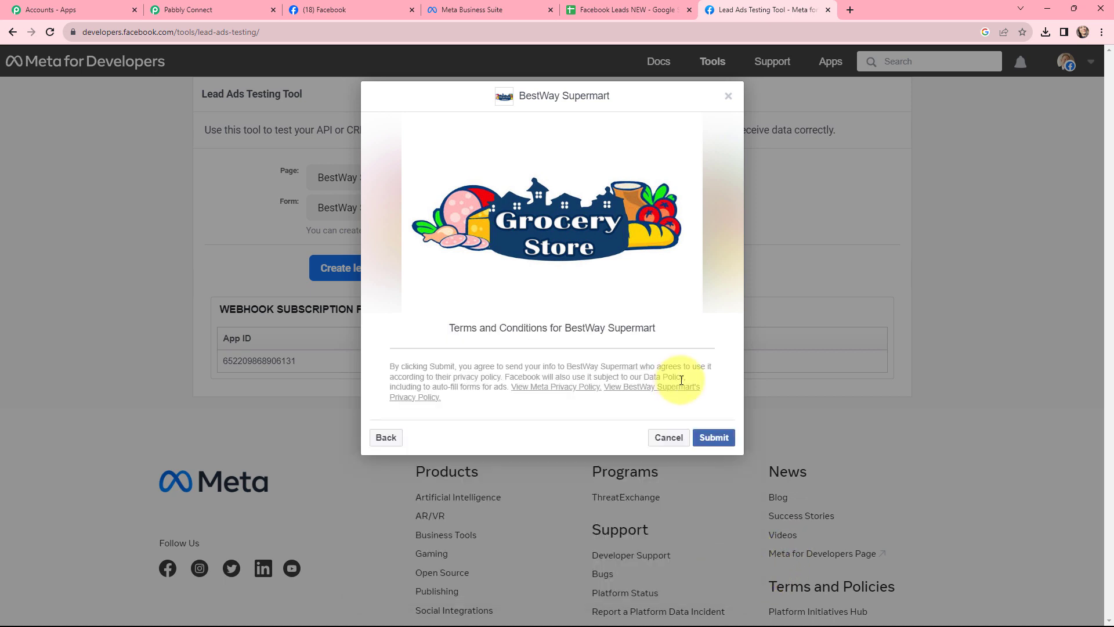
click(704, 437)
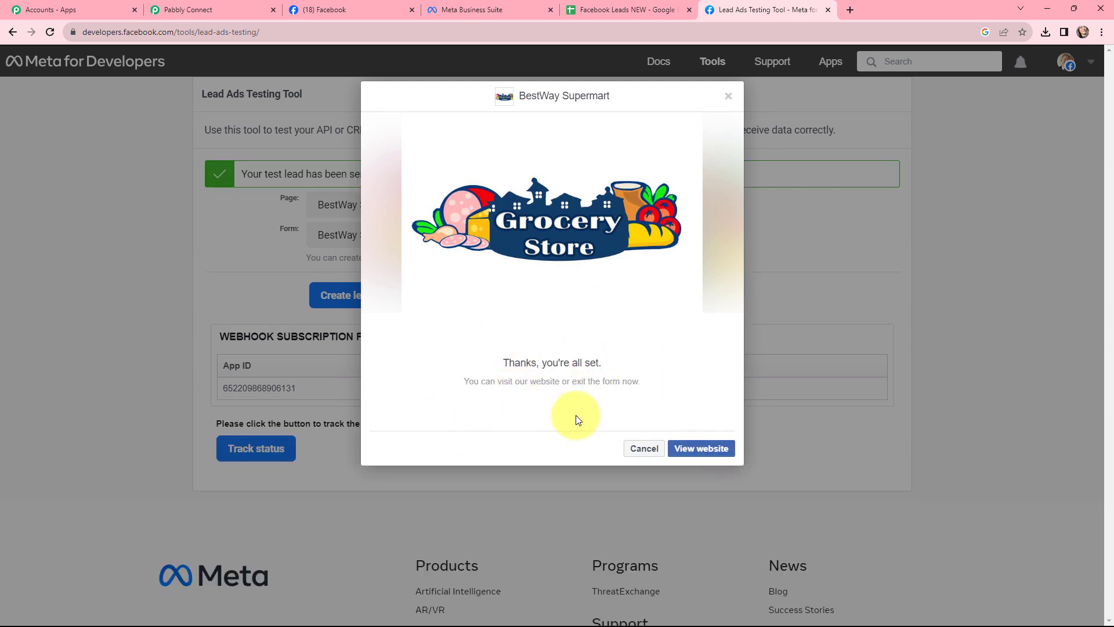
click(729, 97)
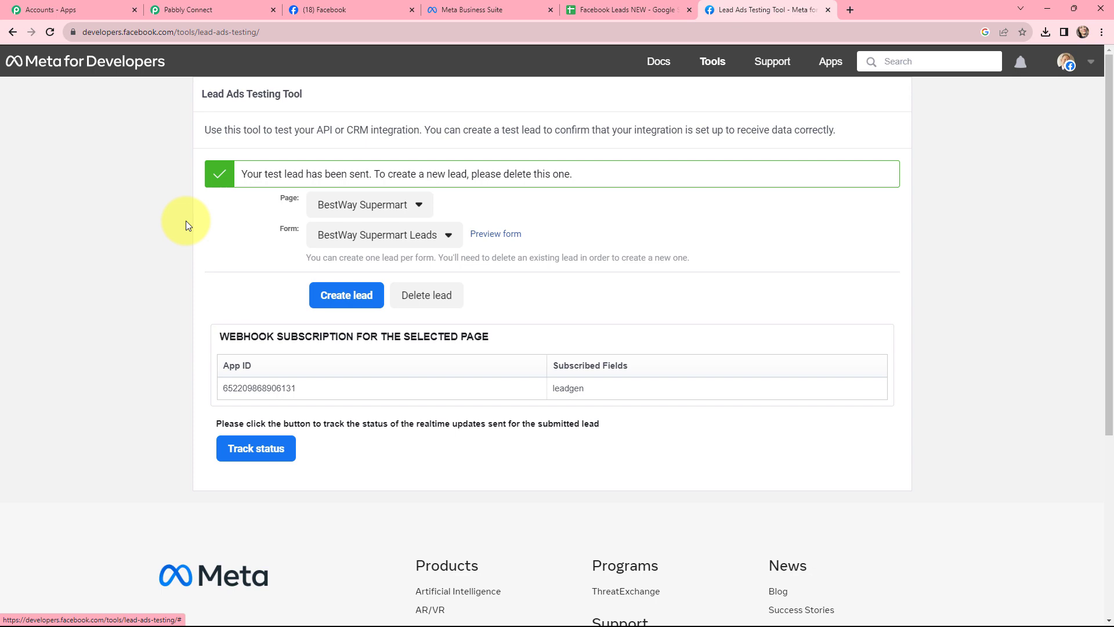
Back in the workflow, review the lead fields captured in the trigger's received response
click(213, 7)
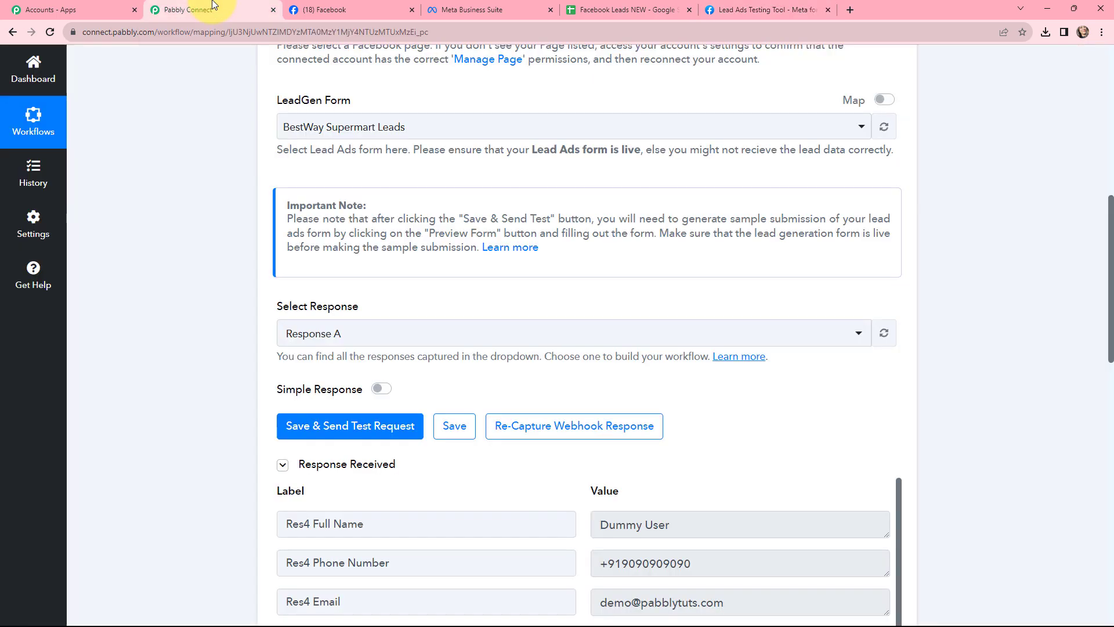
scroll(630, 334, down, 5)
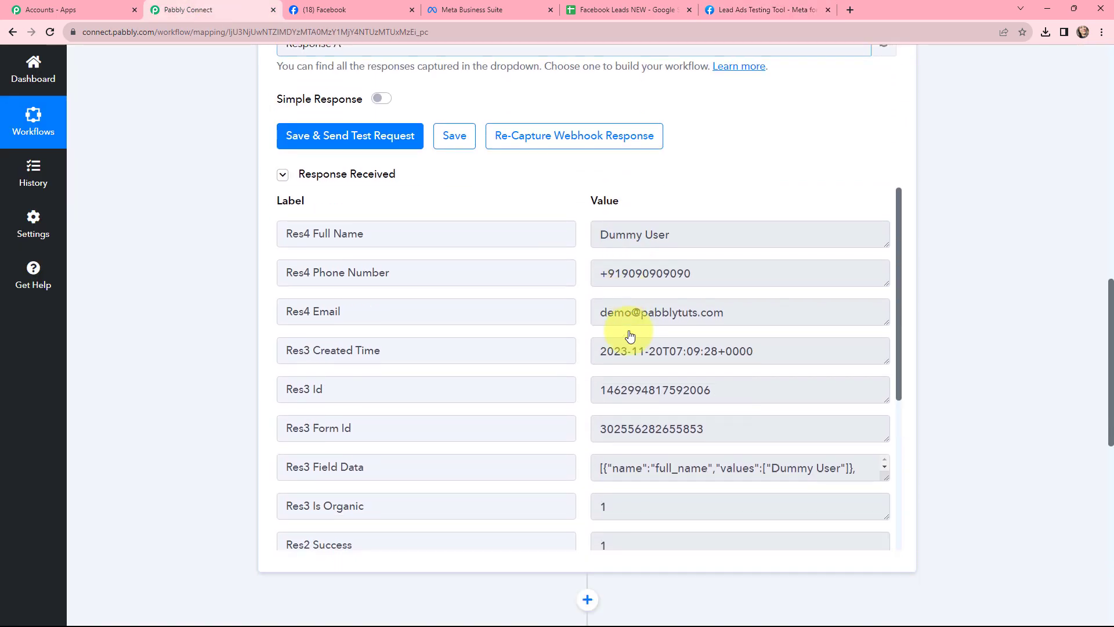
click(689, 233)
key(ctrl+a)
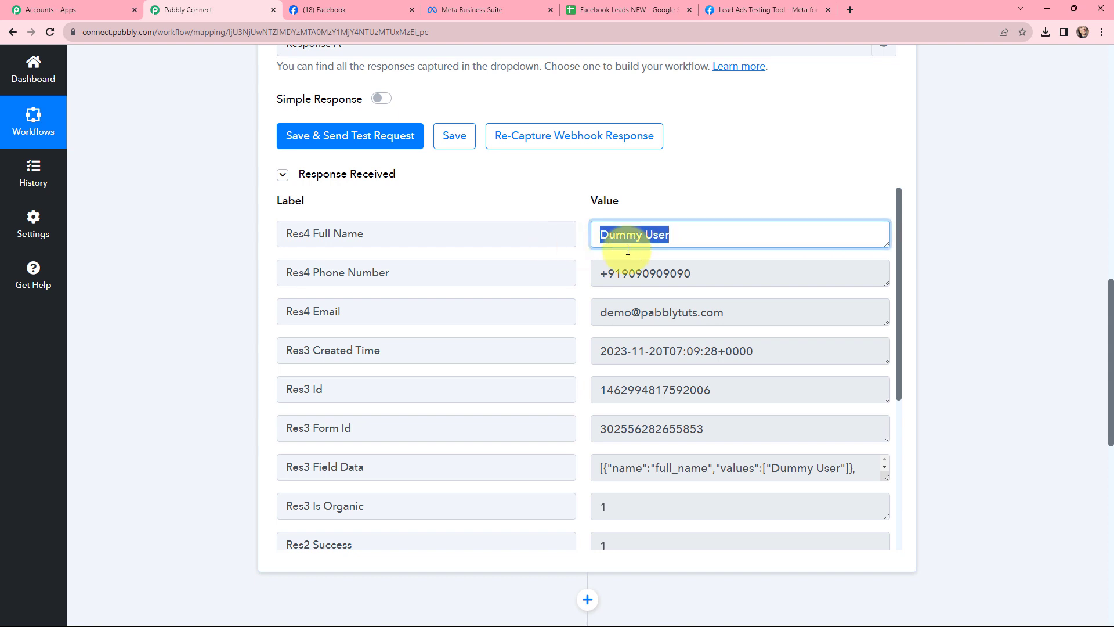
key(Tab)
key(Tab)
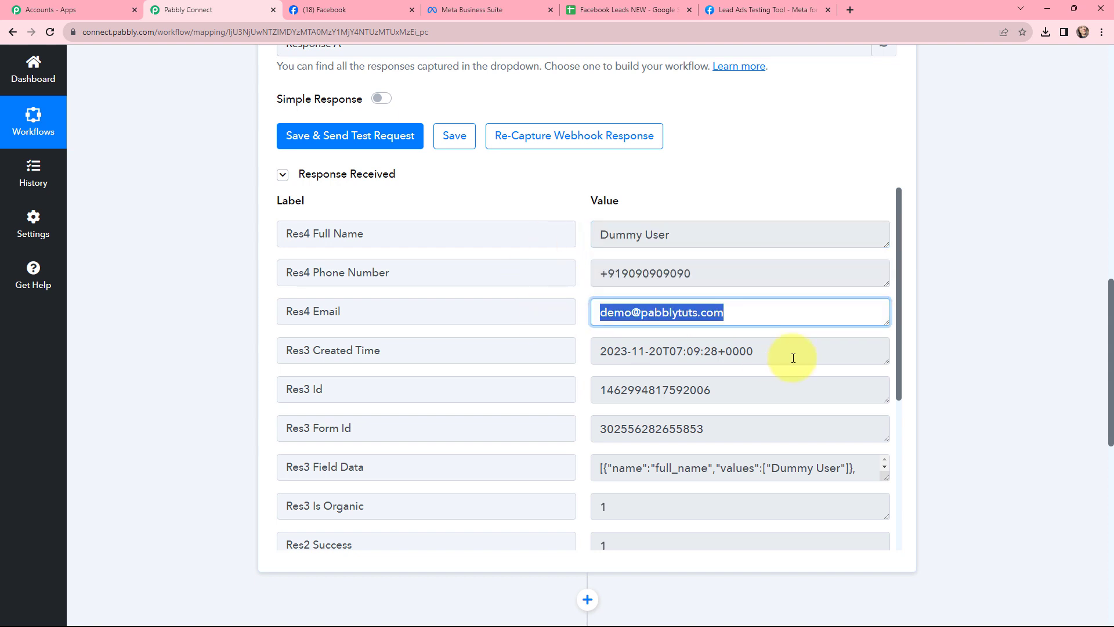
key(Tab)
drag(899, 311, 910, 266)
click(982, 317)
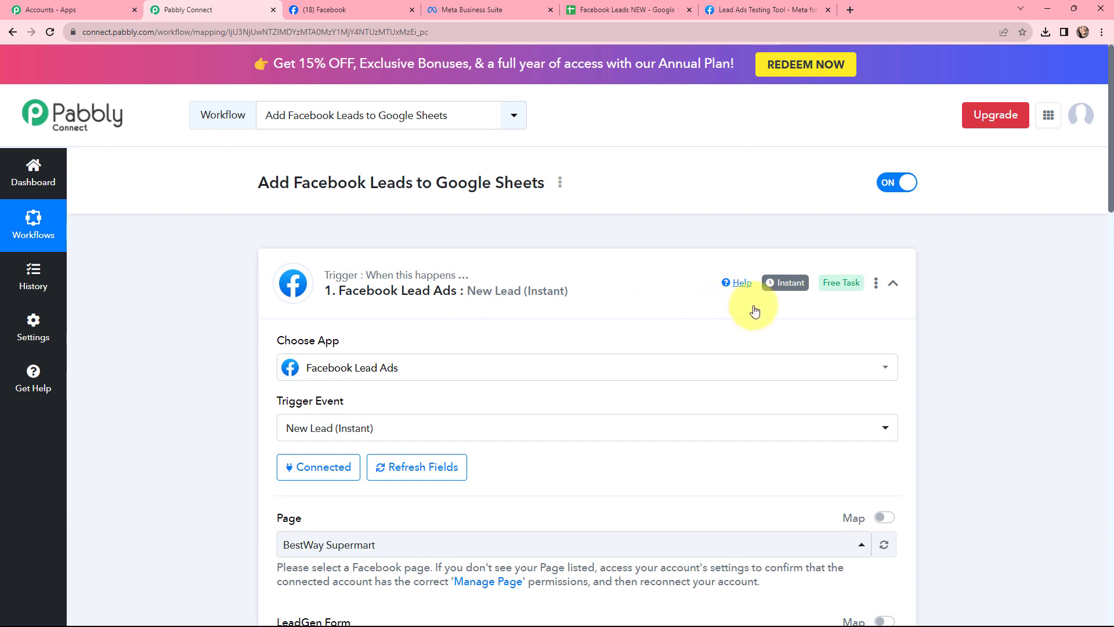
Collapse the trigger and connect the Google Sheets action with a new connection signed in through Google
mouse_move(781, 290)
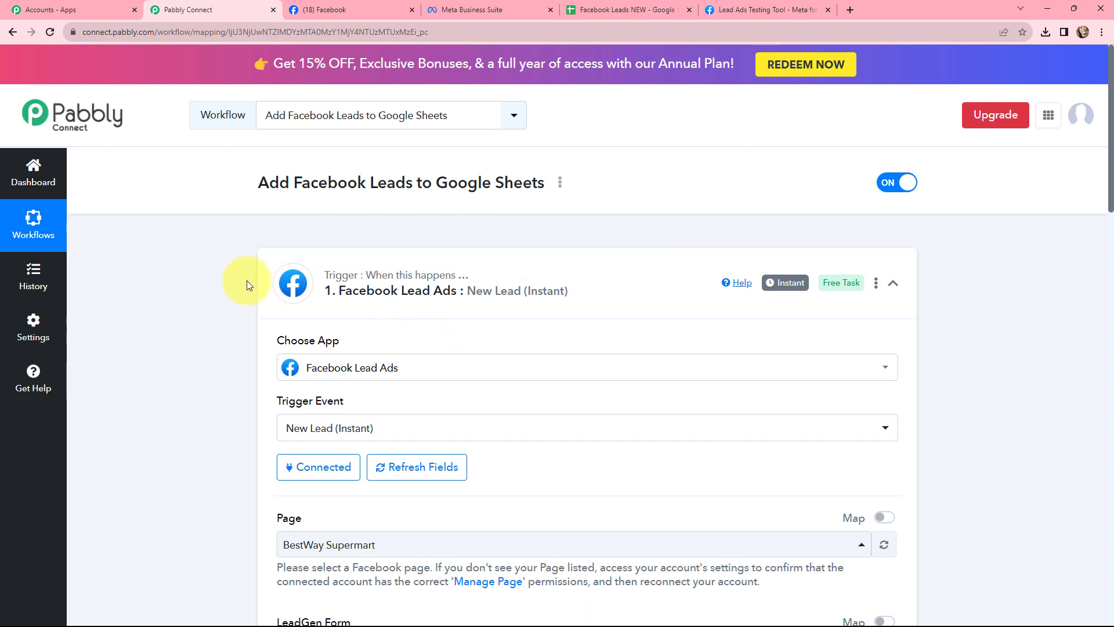
click(271, 257)
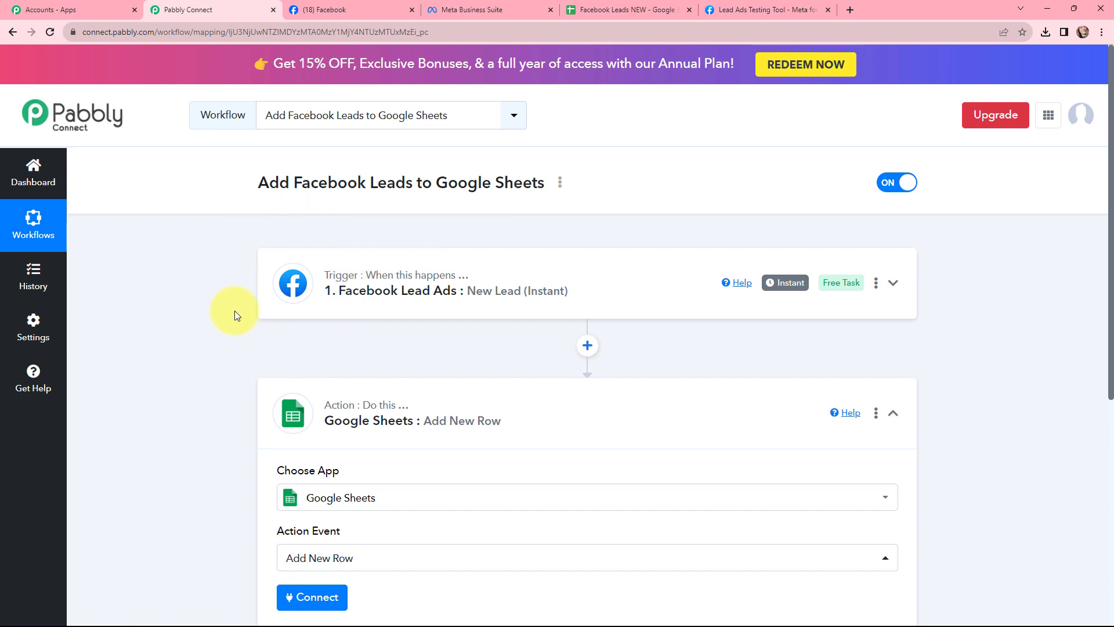
scroll(235, 312, down, 2)
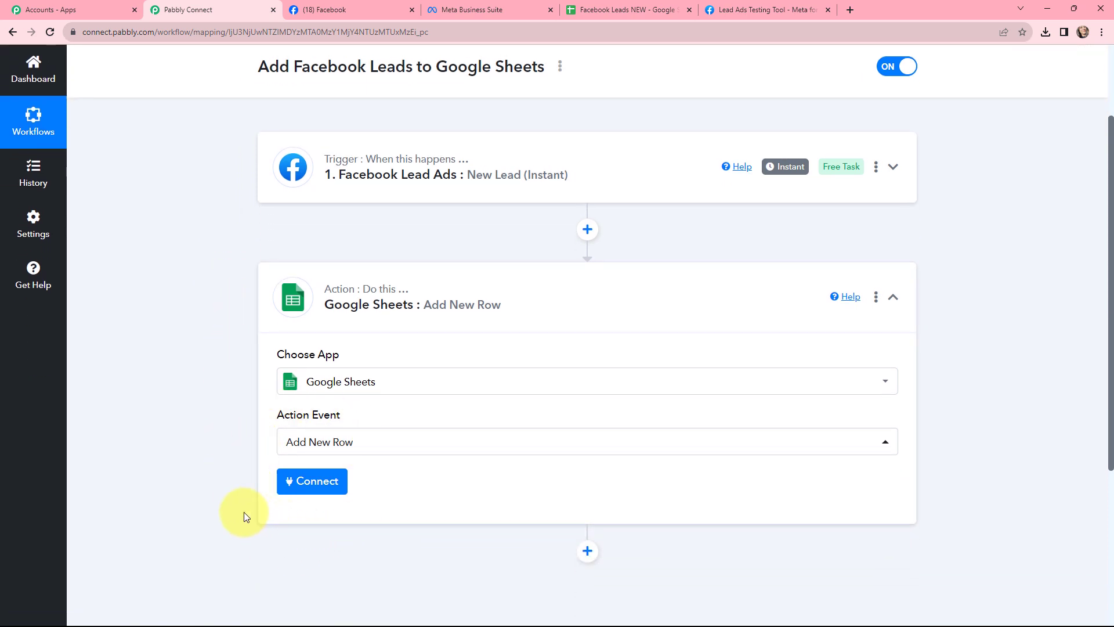
click(308, 479)
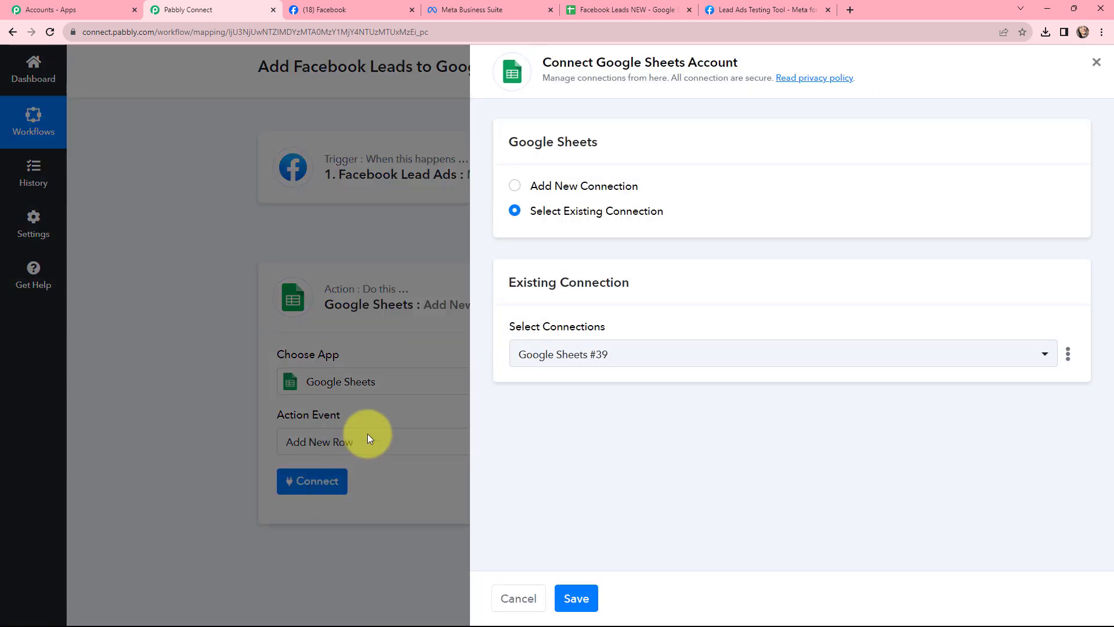
click(515, 185)
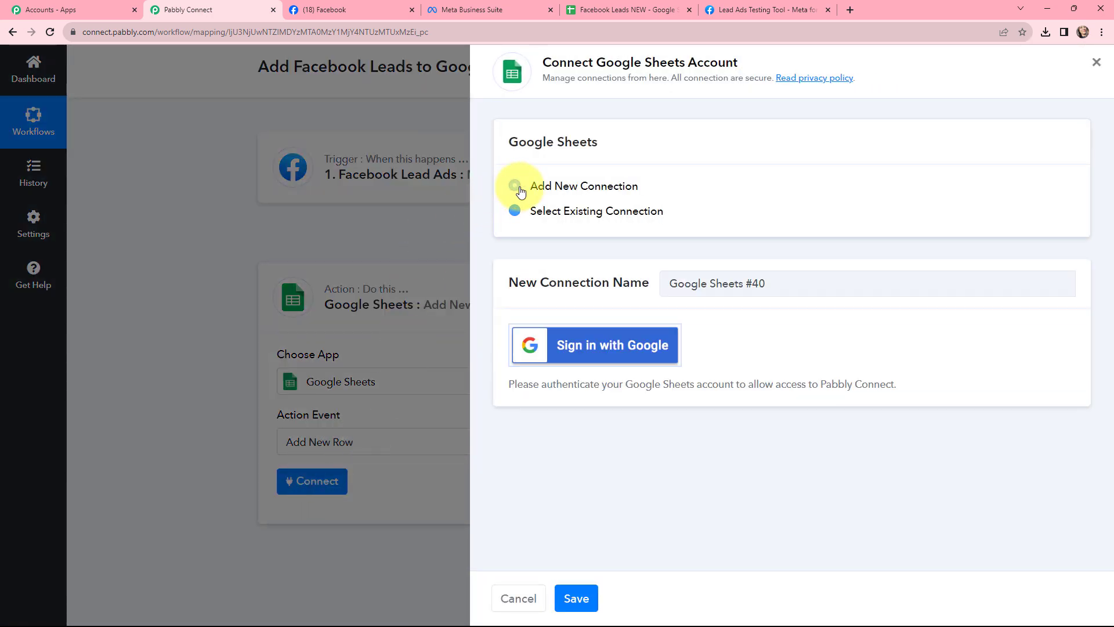
click(585, 347)
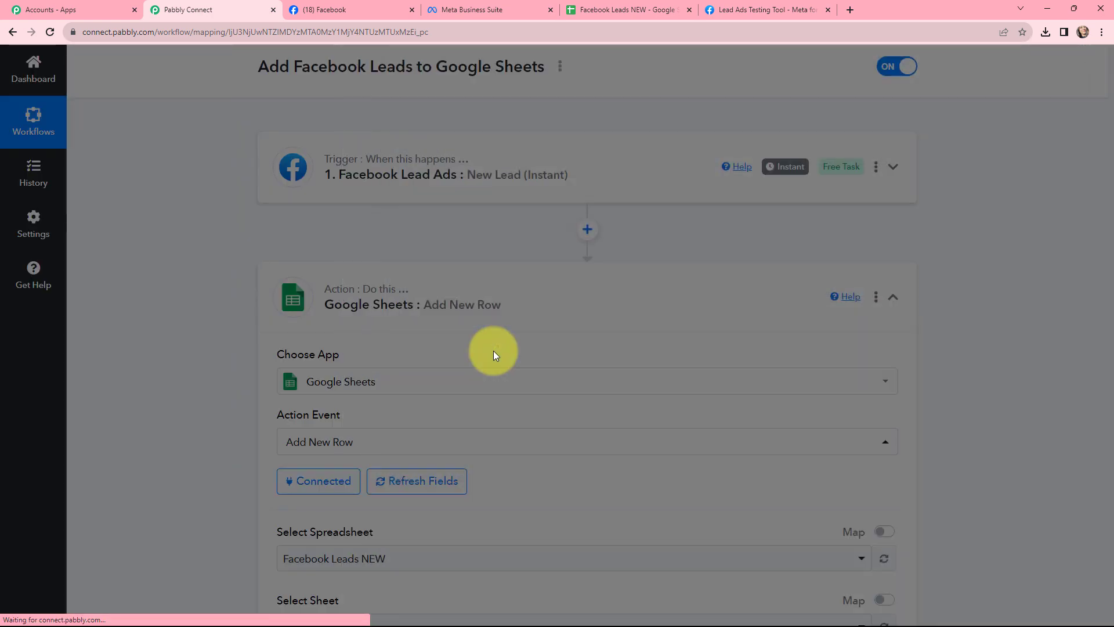
Check the column headers in the Facebook Leads NEW spreadsheet
scroll(238, 298, down, 2)
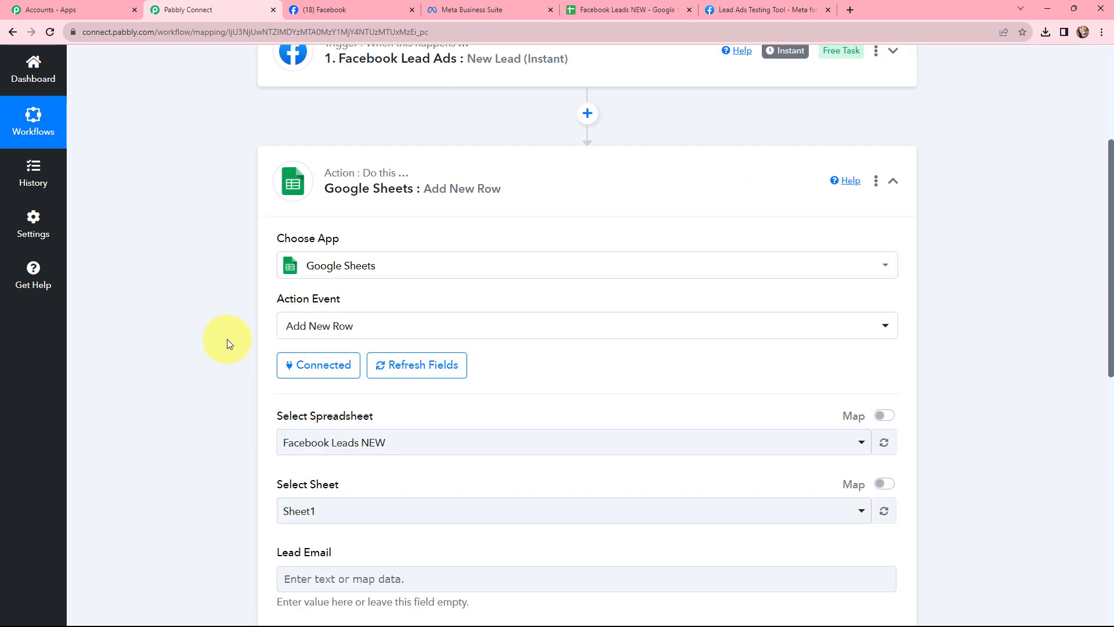
click(606, 9)
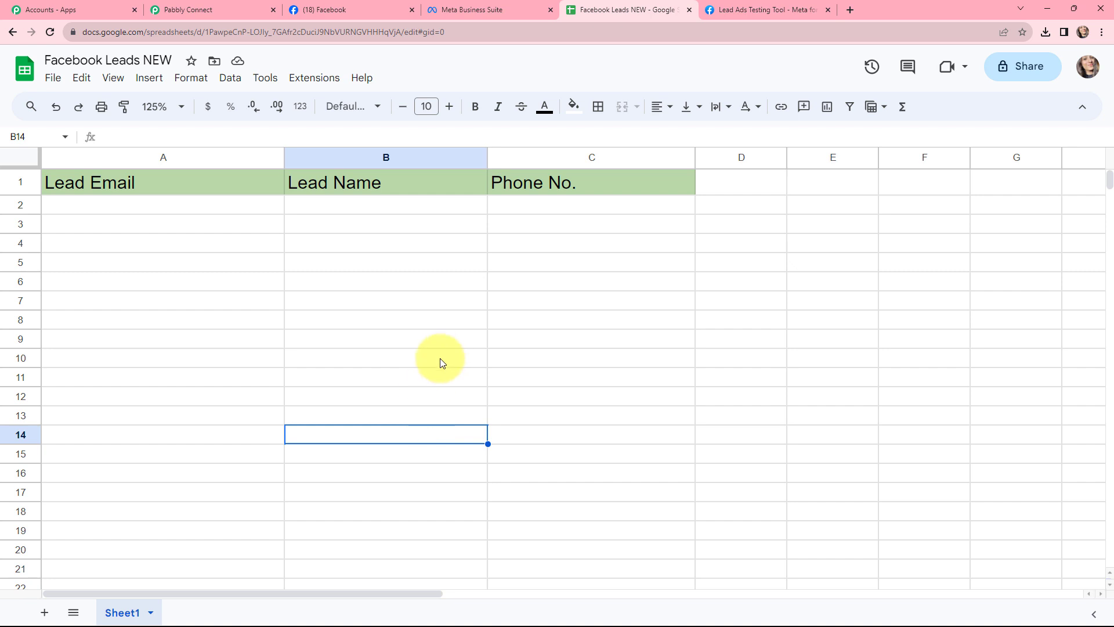
Return to the workflow and choose the Facebook Leads NEW spreadsheet for the Google Sheets action
click(229, 6)
scroll(433, 229, down, 3)
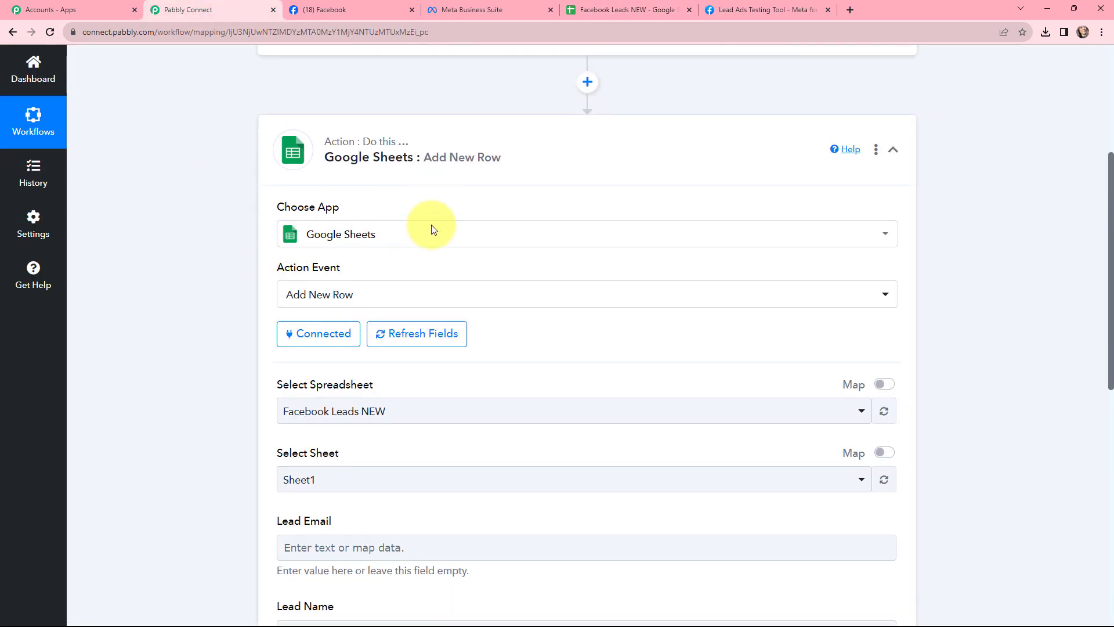
click(422, 271)
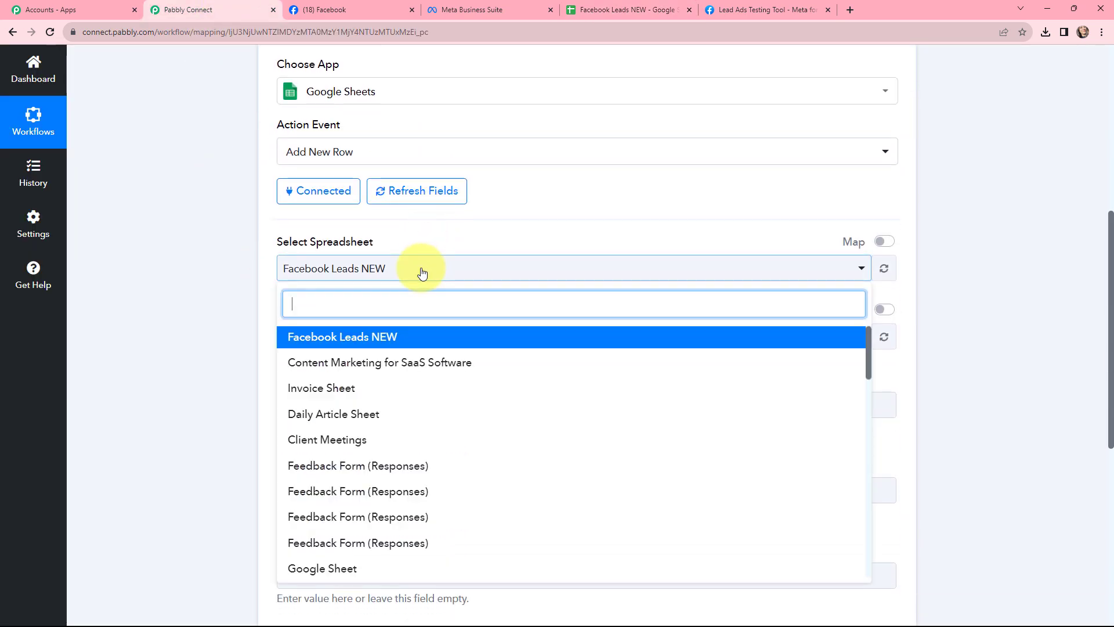
click(393, 338)
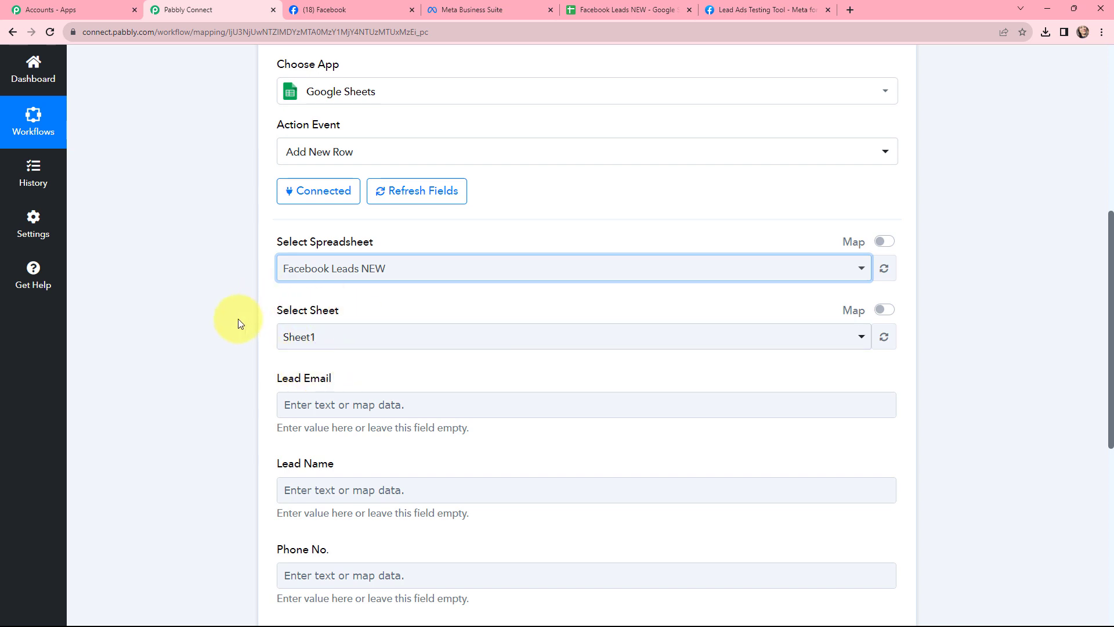
scroll(229, 267, down, 3)
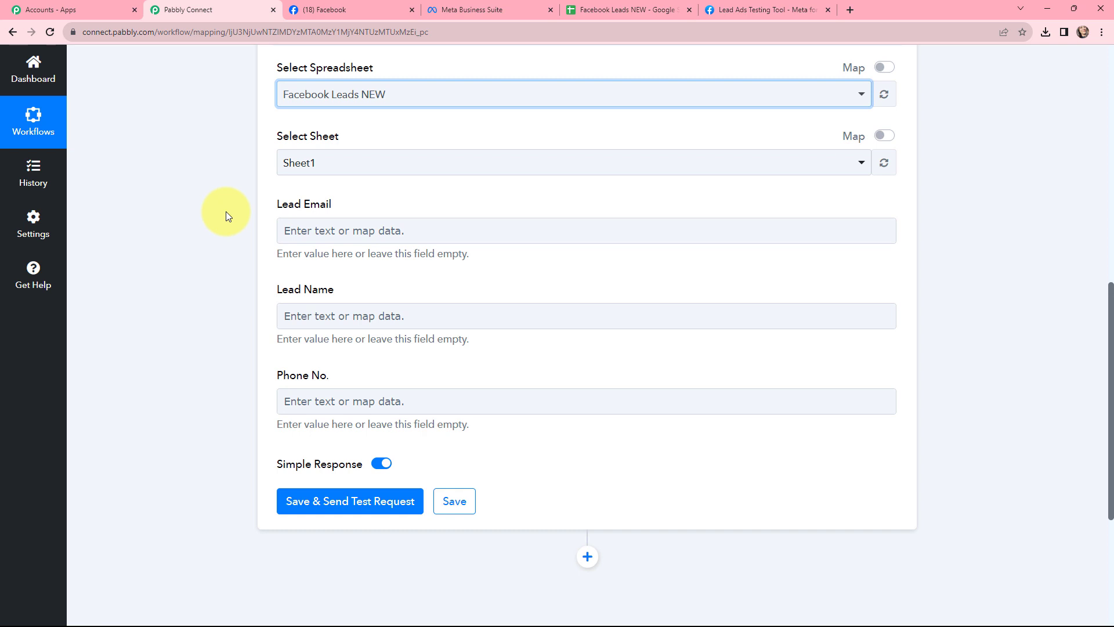
Map the Lead Email field to the trigger's Res4 Email value
click(295, 230)
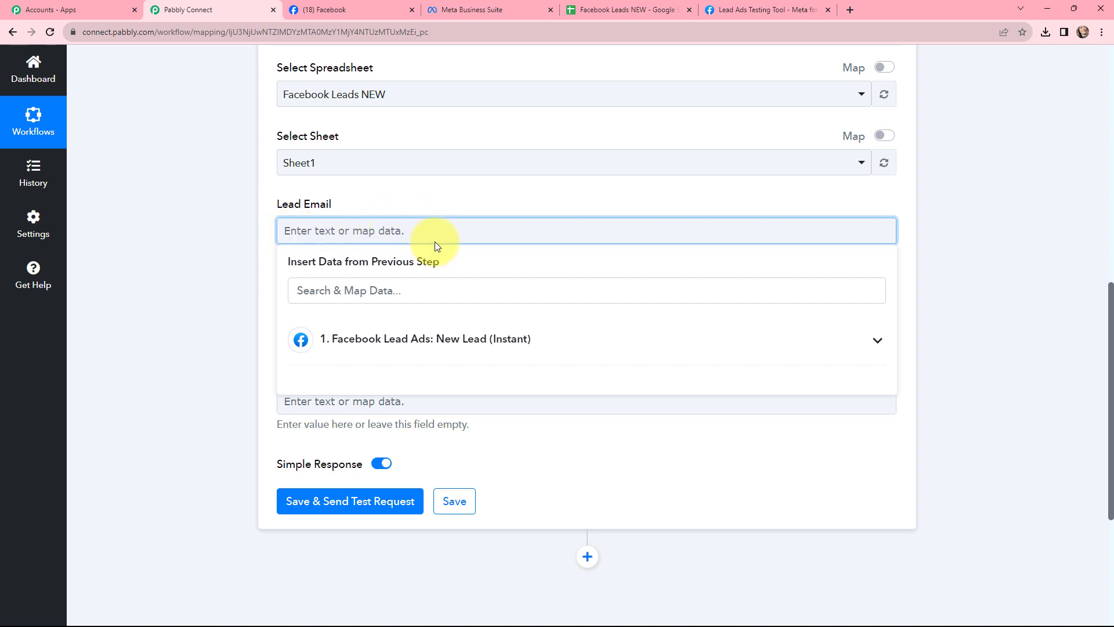
click(408, 336)
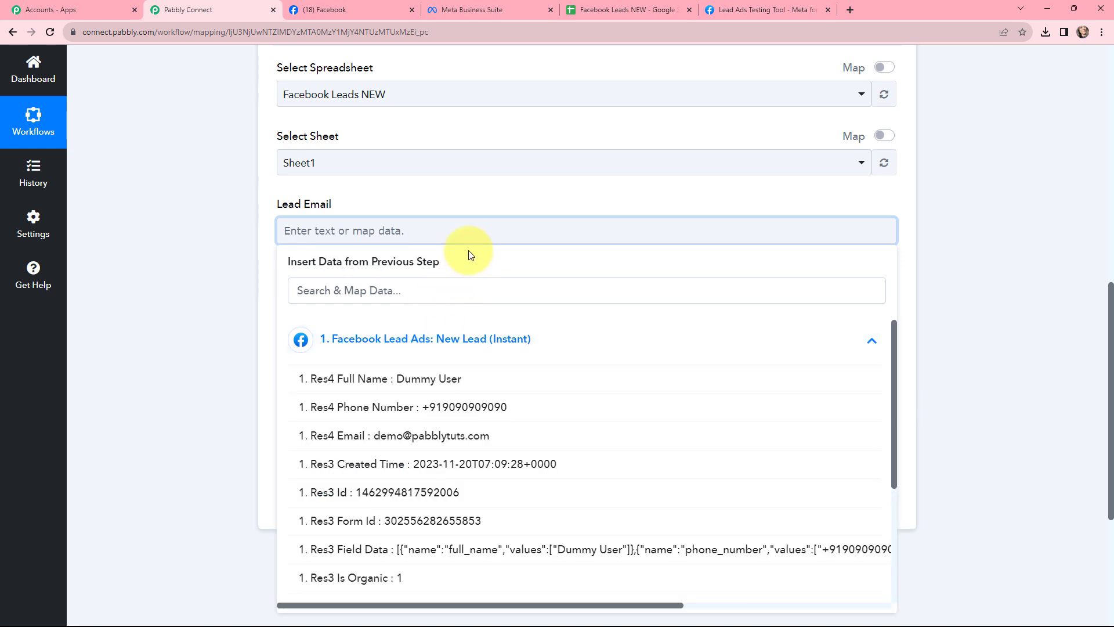
click(458, 435)
click(203, 235)
Map the Lead Name field to the trigger's Res4 Full Name value
click(355, 325)
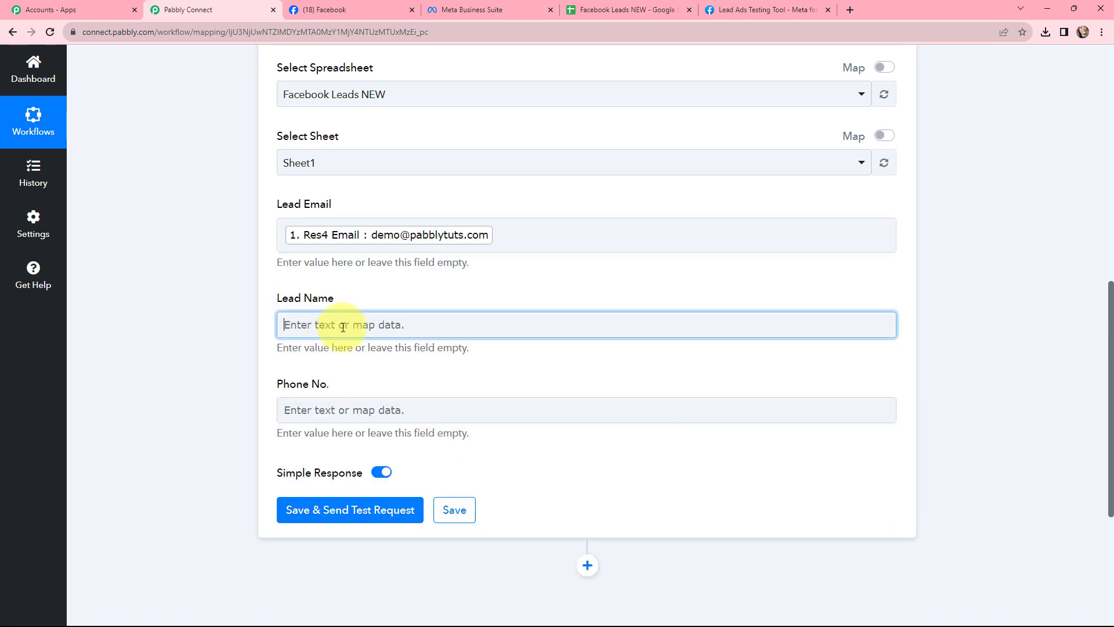
click(355, 433)
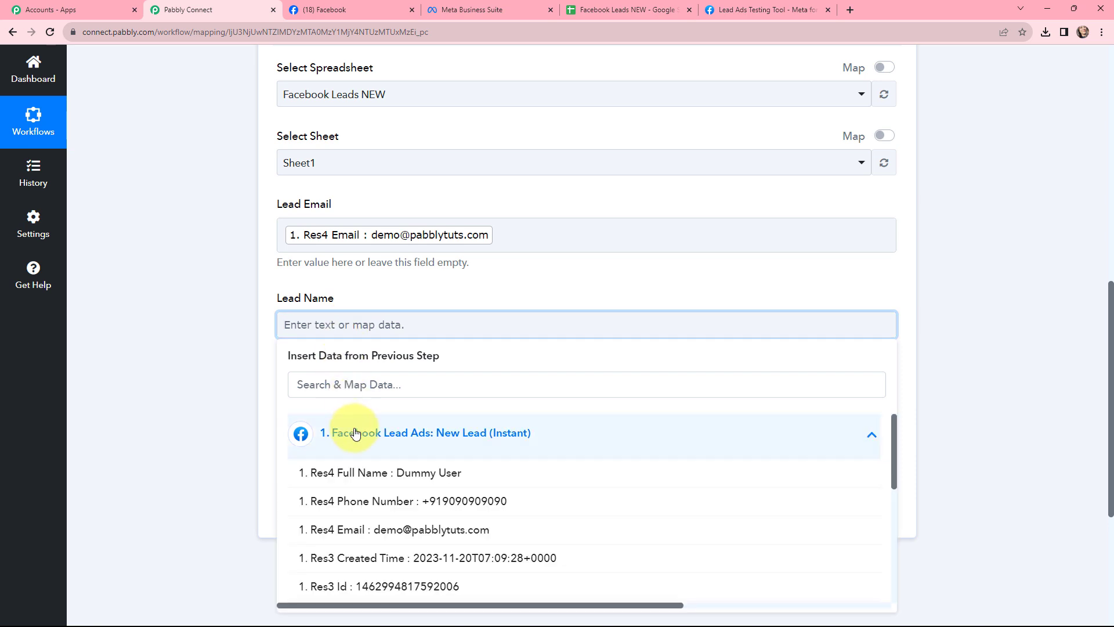
click(408, 473)
click(246, 351)
Map the Phone No. field to the trigger's Res4 Phone Number value
scroll(320, 322, down, 2)
click(321, 308)
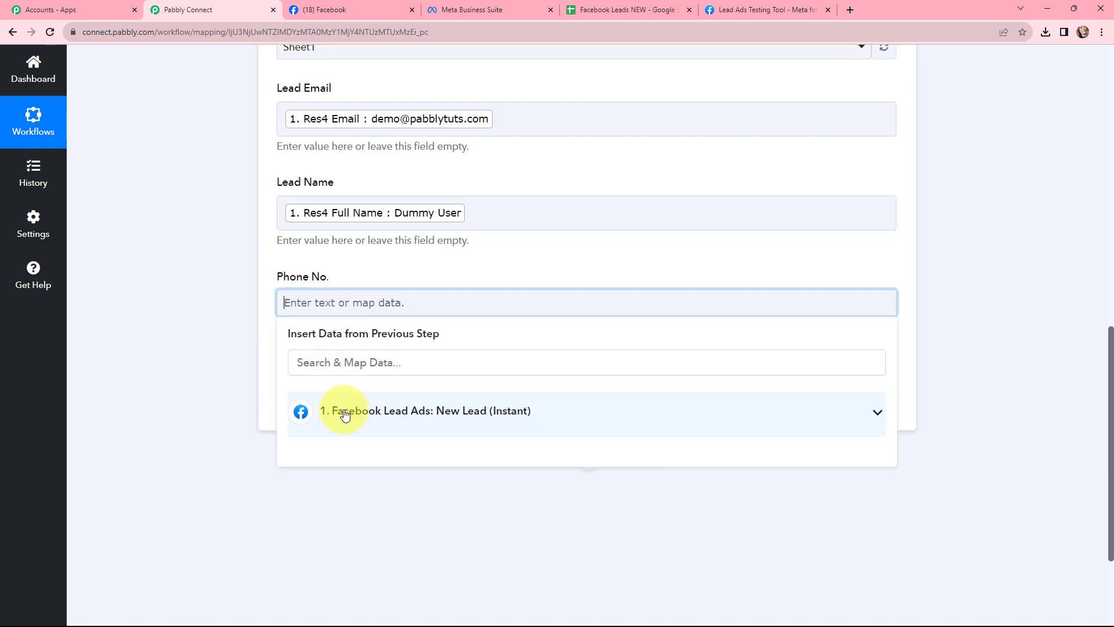
click(340, 413)
click(407, 474)
click(246, 300)
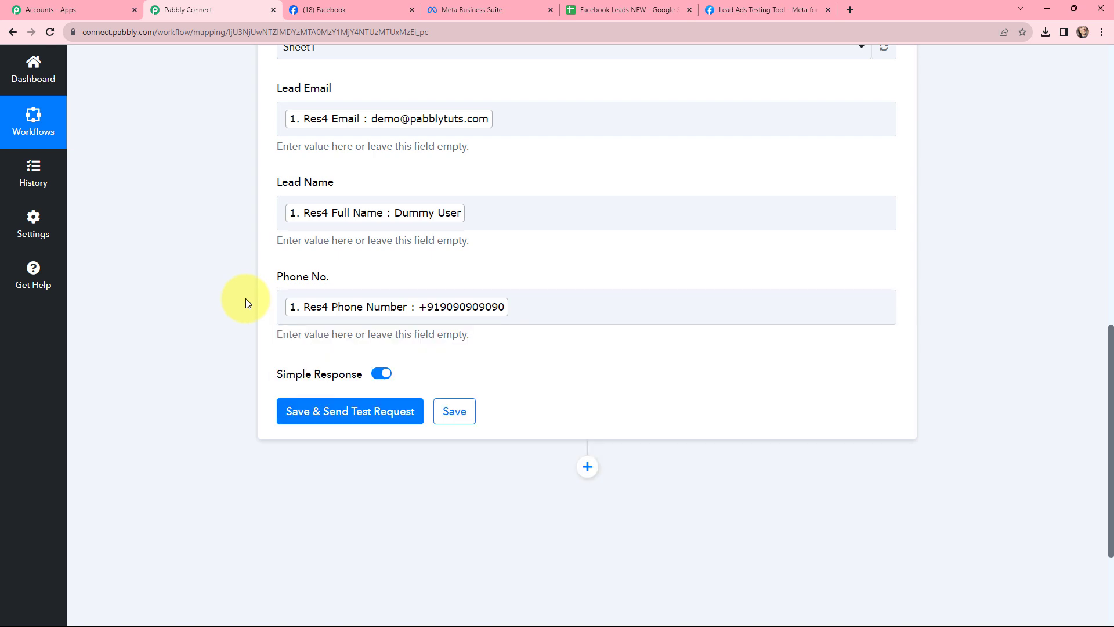
Save the Google Sheets action and send a test request
scroll(246, 300, up, 1)
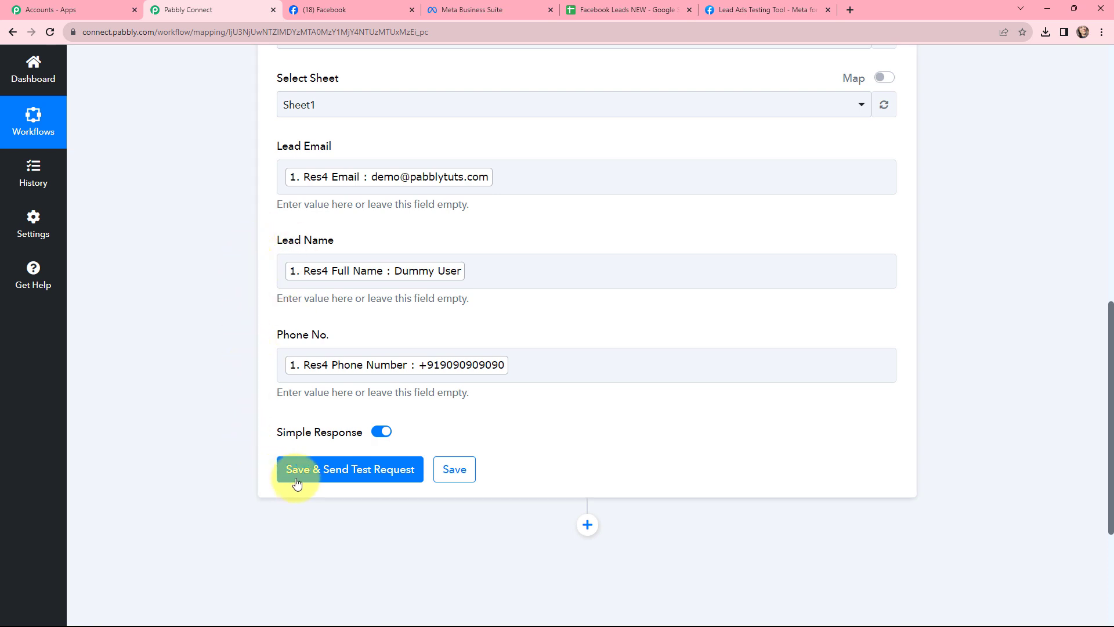
click(356, 476)
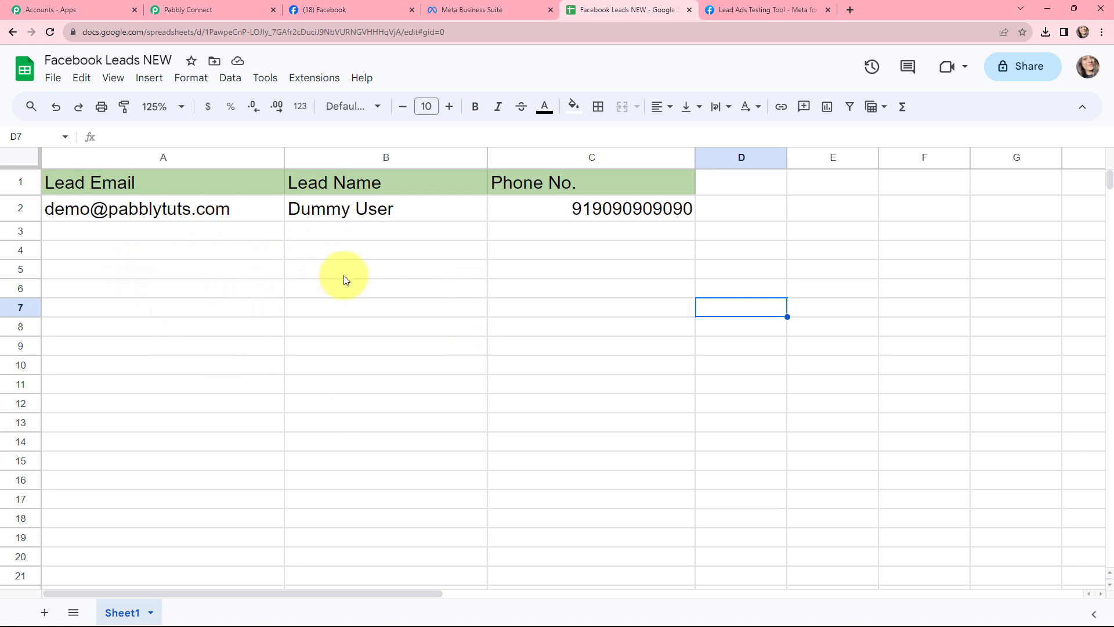
Inspect the new lead row in the spreadsheet, then return to the workflow
click(174, 211)
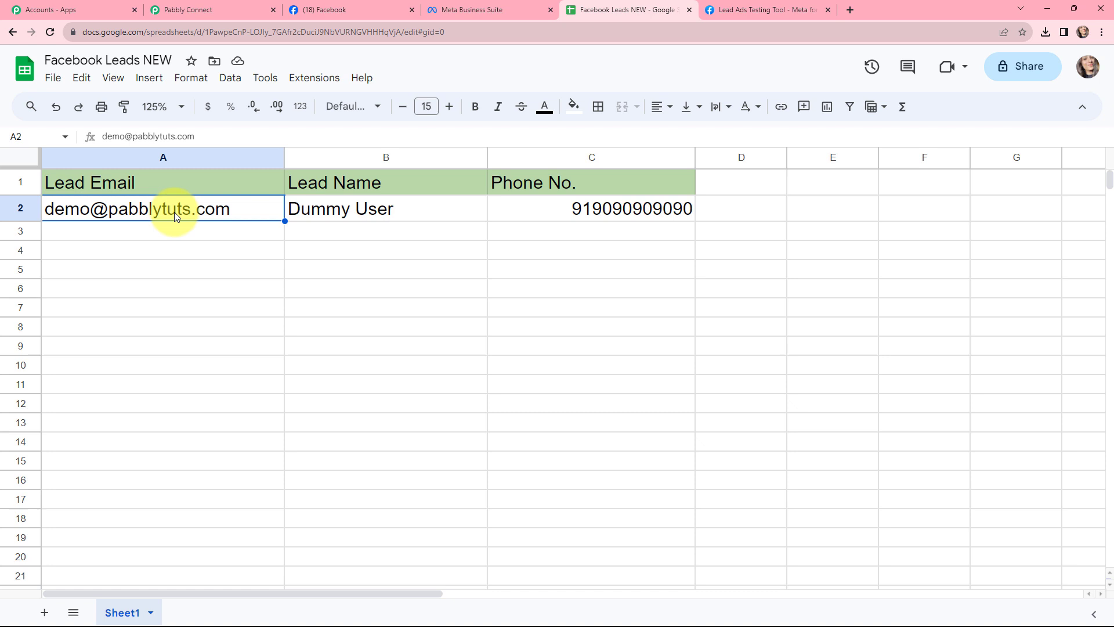
click(338, 211)
click(532, 209)
click(467, 313)
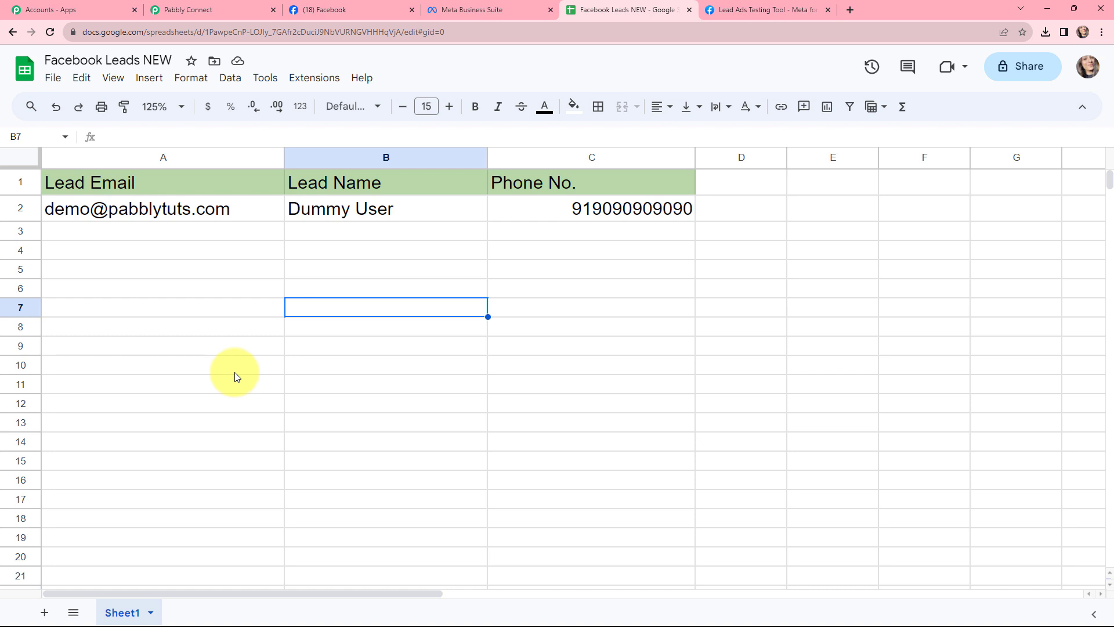
key(ctrl+2)
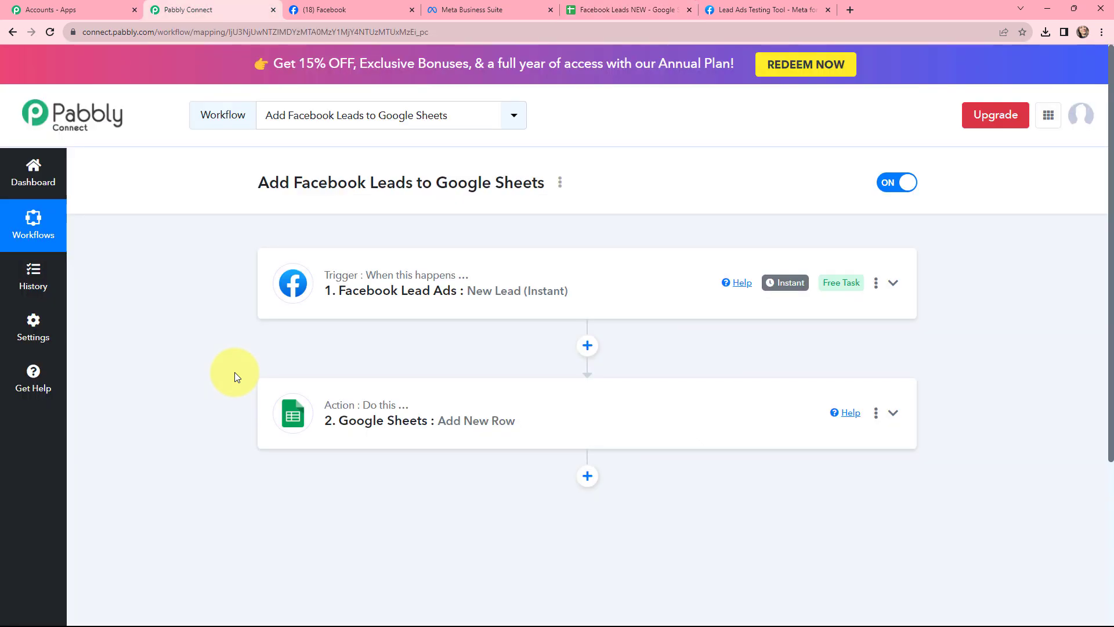